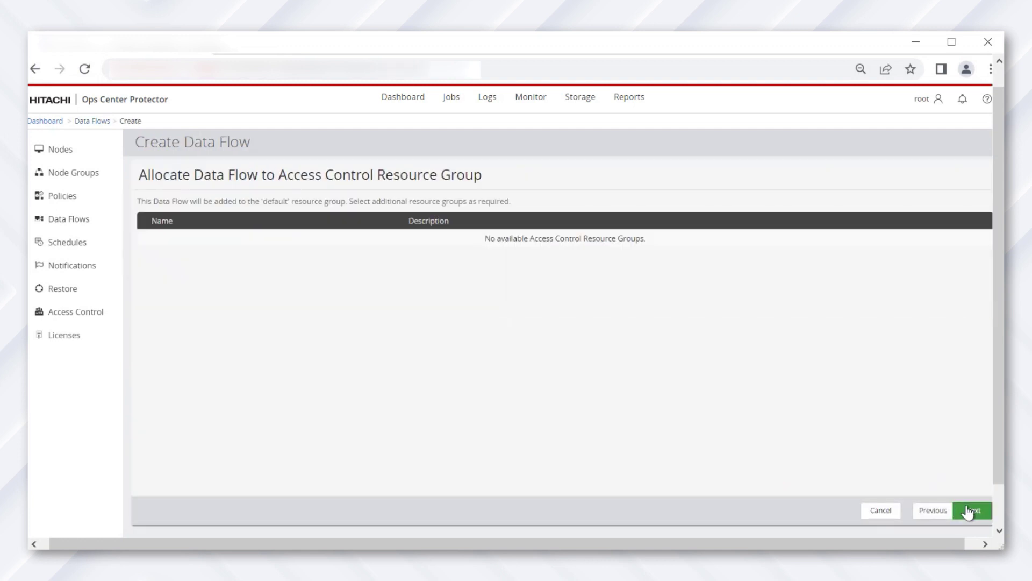
# Place 0x0700_SI_prot as source and E990_9260 as destination on the data flow canvas
pyautogui.click(968, 511)
pyautogui.moveTo(208, 321); pyautogui.dragTo(367, 319)
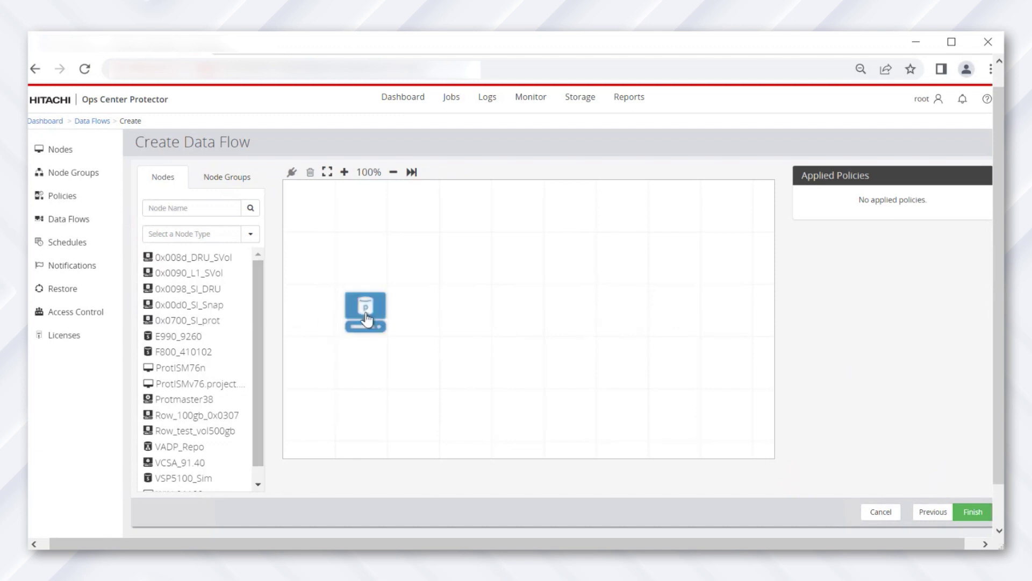
pyautogui.moveTo(181, 336); pyautogui.dragTo(577, 315)
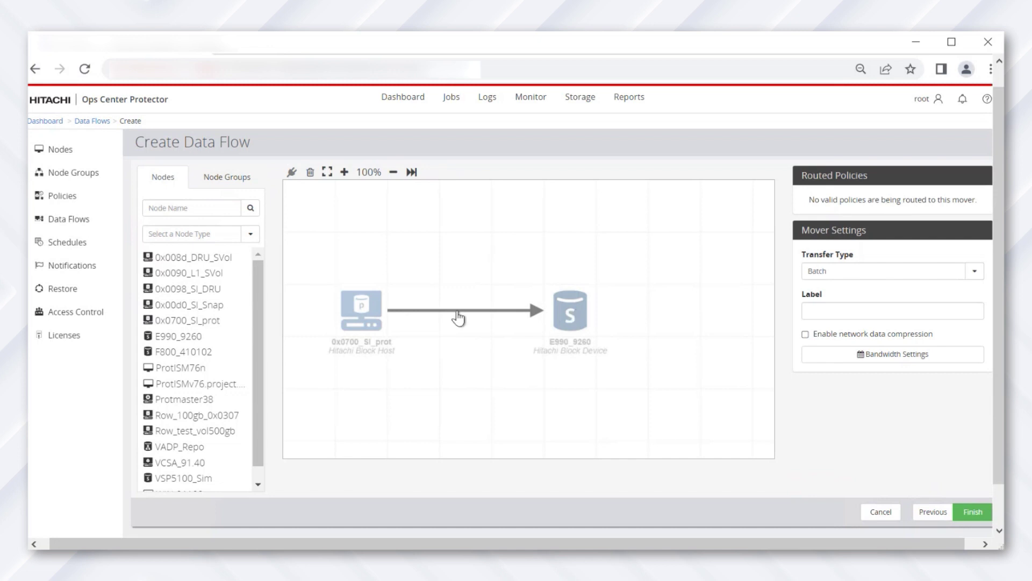
# Apply the replication policy to 0x0700_SI_prot and the Replicate operation to E990_9260
pyautogui.click(363, 310)
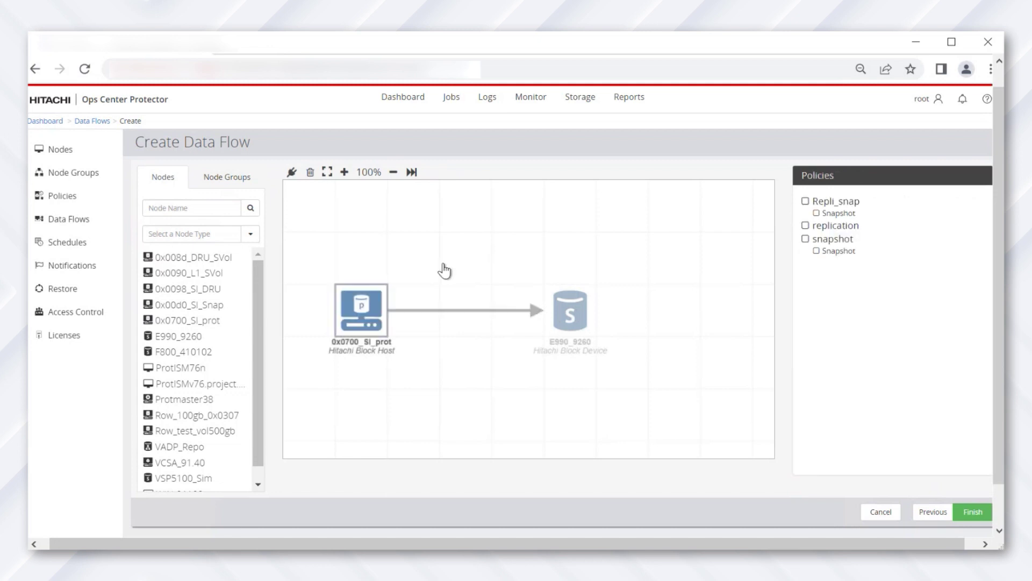
pyautogui.click(806, 226)
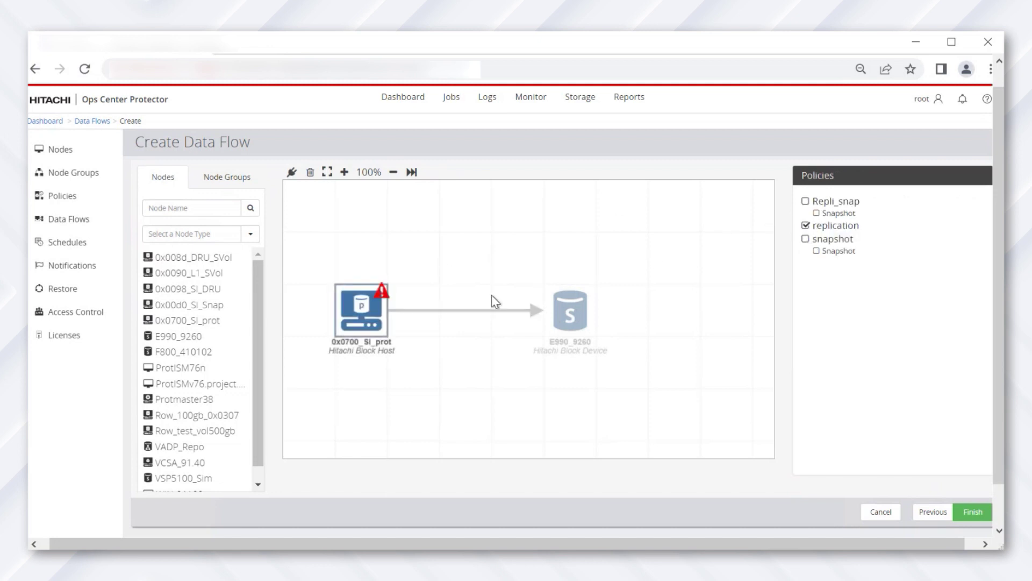
pyautogui.click(529, 310)
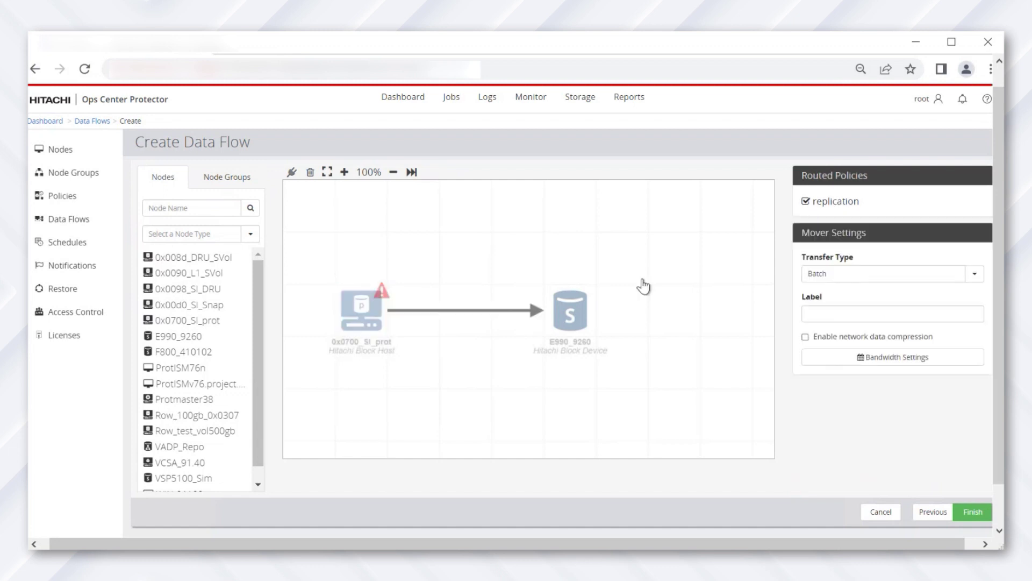
pyautogui.click(571, 317)
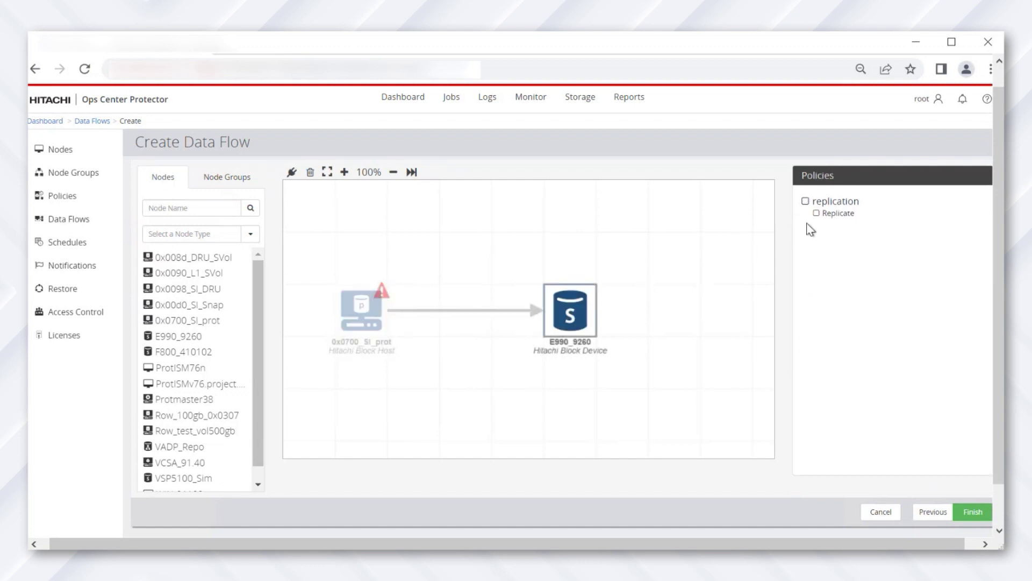
pyautogui.click(817, 214)
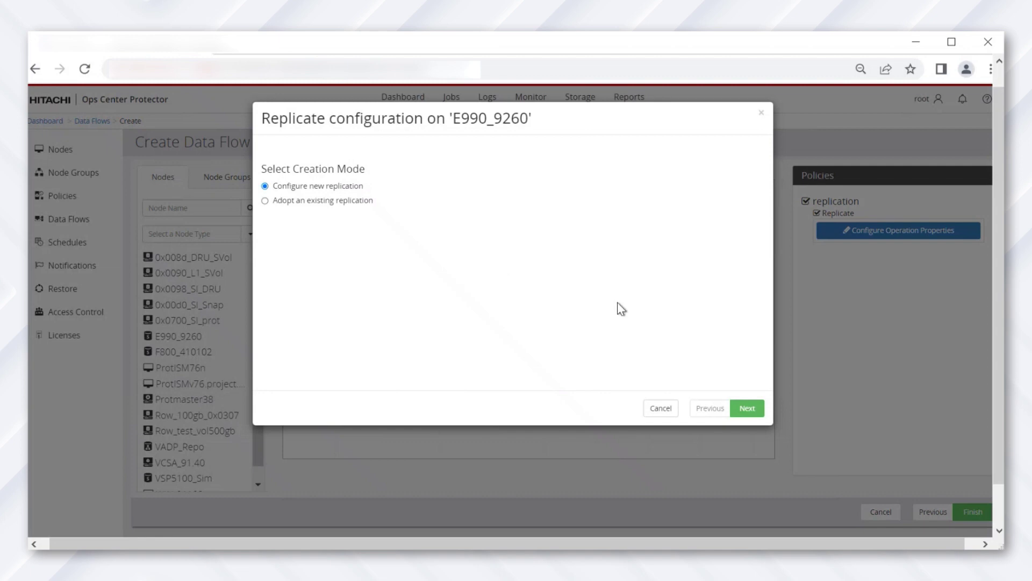
# Choose a new In-System Clone replication with default capacity saving in pool RoW_Prot_med
pyautogui.click(745, 409)
pyautogui.click(746, 409)
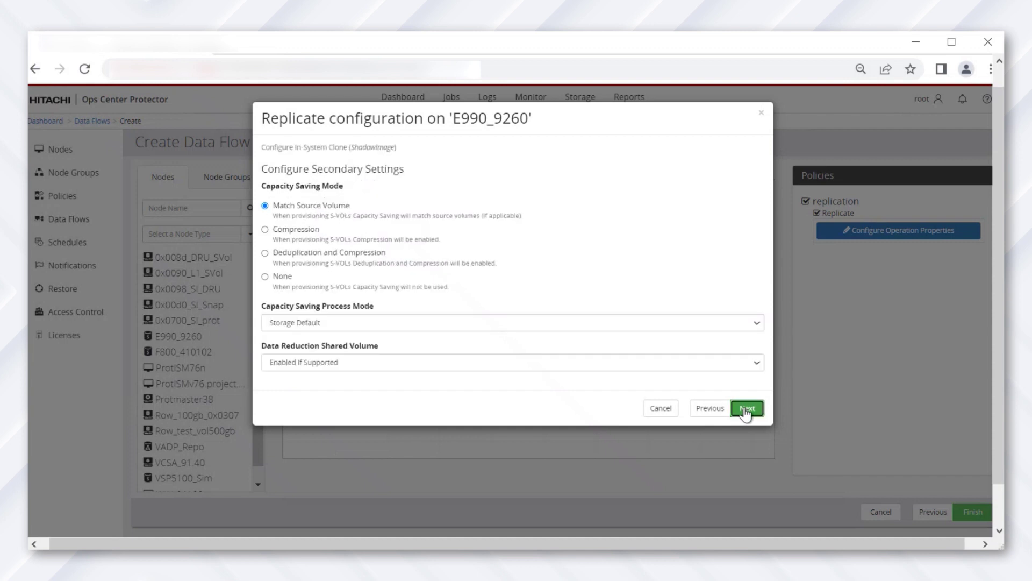
pyautogui.click(745, 409)
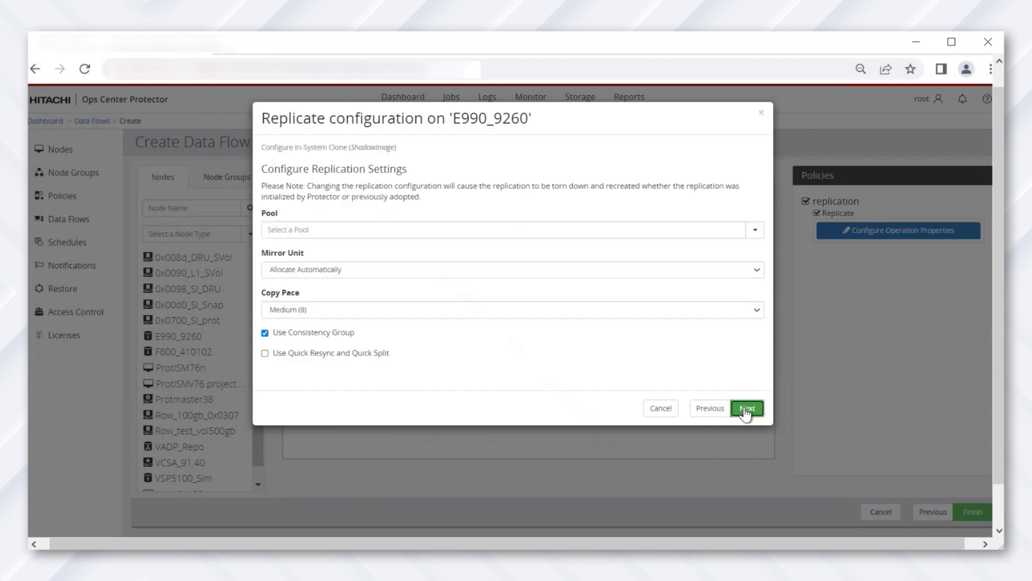
pyautogui.click(477, 231)
pyautogui.click(451, 263)
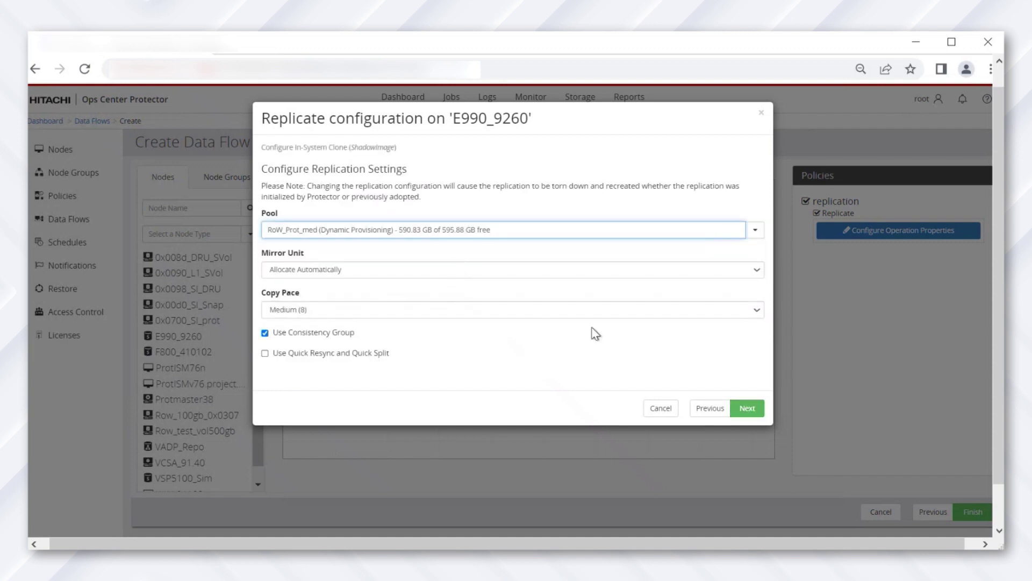
pyautogui.click(746, 408)
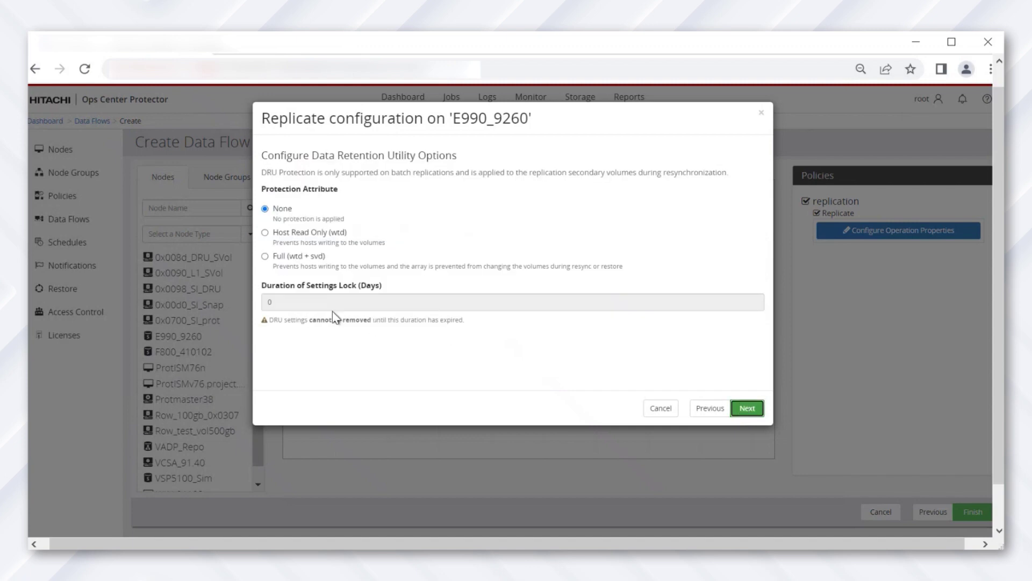
# Set Full (wtd + svd) DRU protection with a 1-day lock, keep remaining defaults, and finish
pyautogui.click(265, 256)
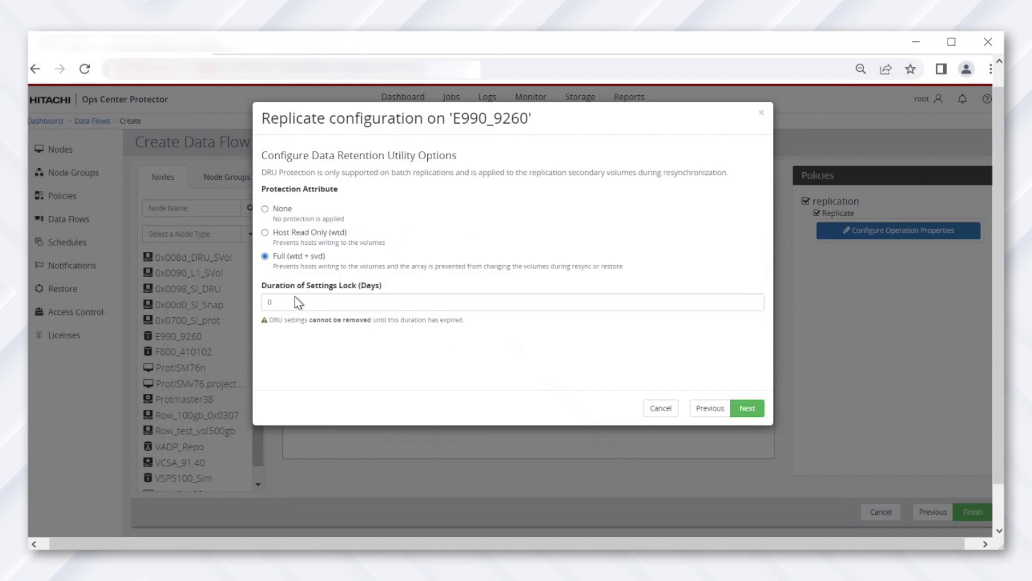
pyautogui.click(299, 301)
pyautogui.write('1')
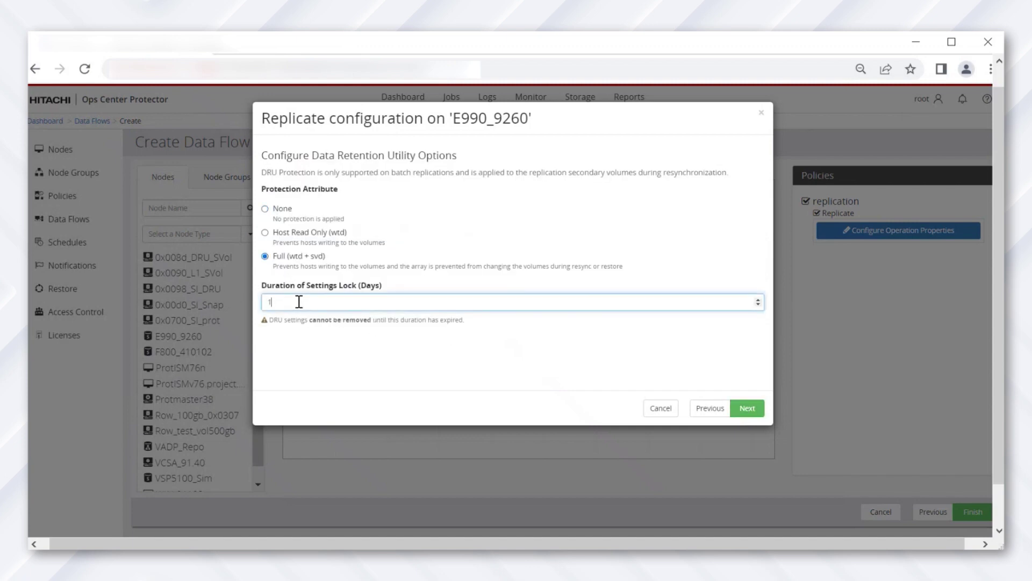
pyautogui.click(742, 412)
pyautogui.click(745, 409)
pyautogui.click(745, 409)
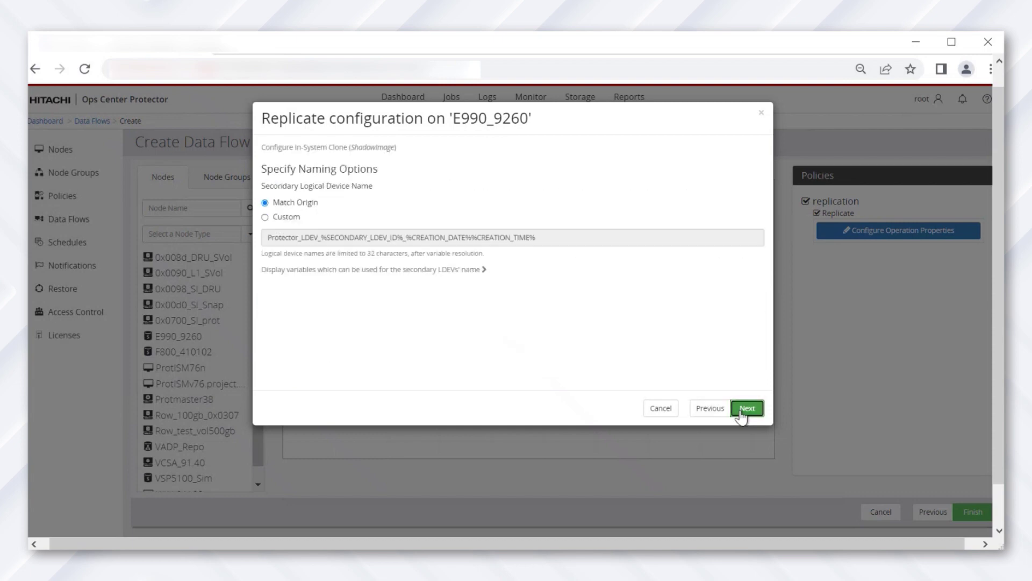
pyautogui.click(745, 409)
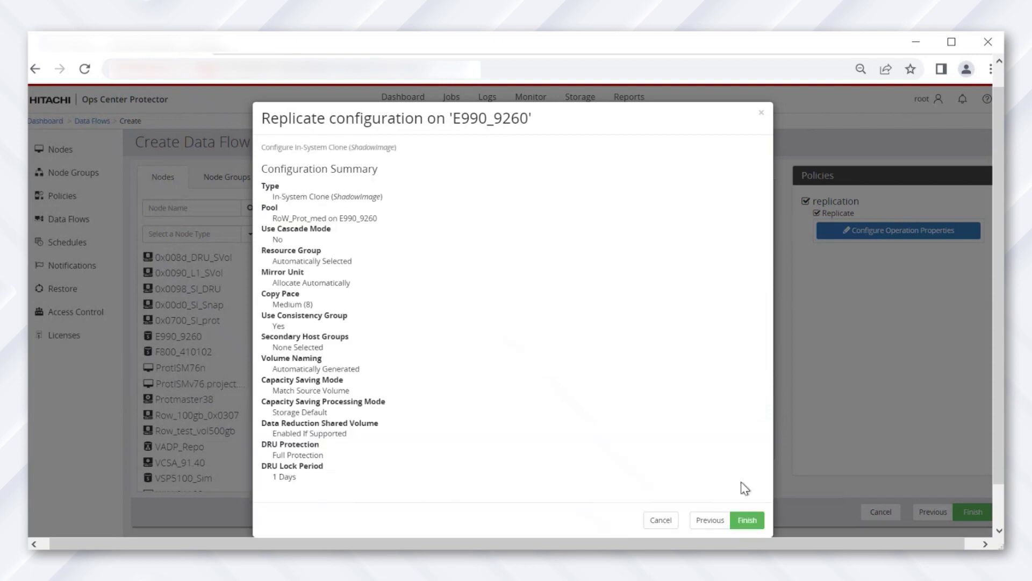
pyautogui.click(743, 521)
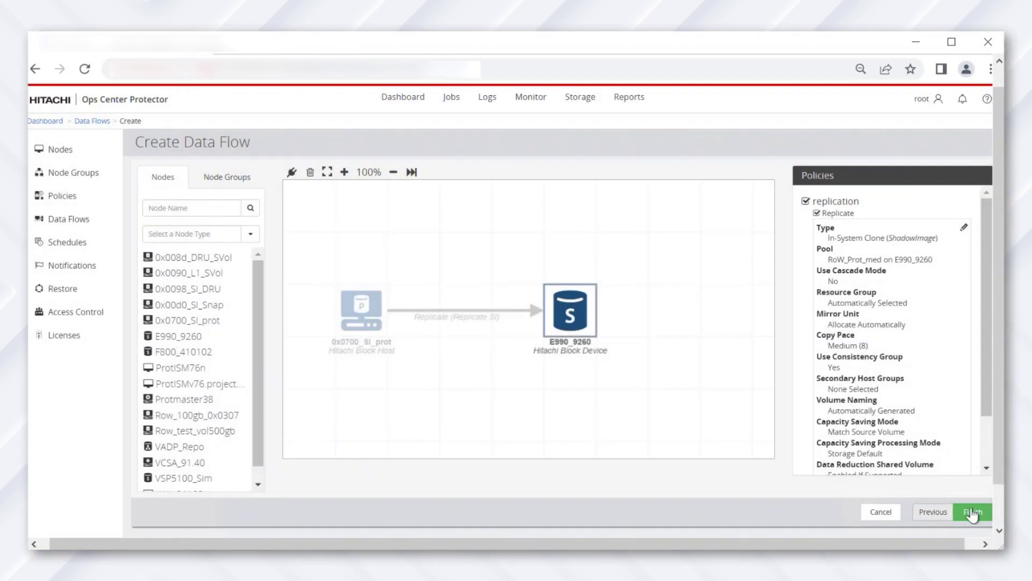
# Save the SI_DRU data flow, activate it, and review its activation job in Jobs
pyautogui.click(971, 510)
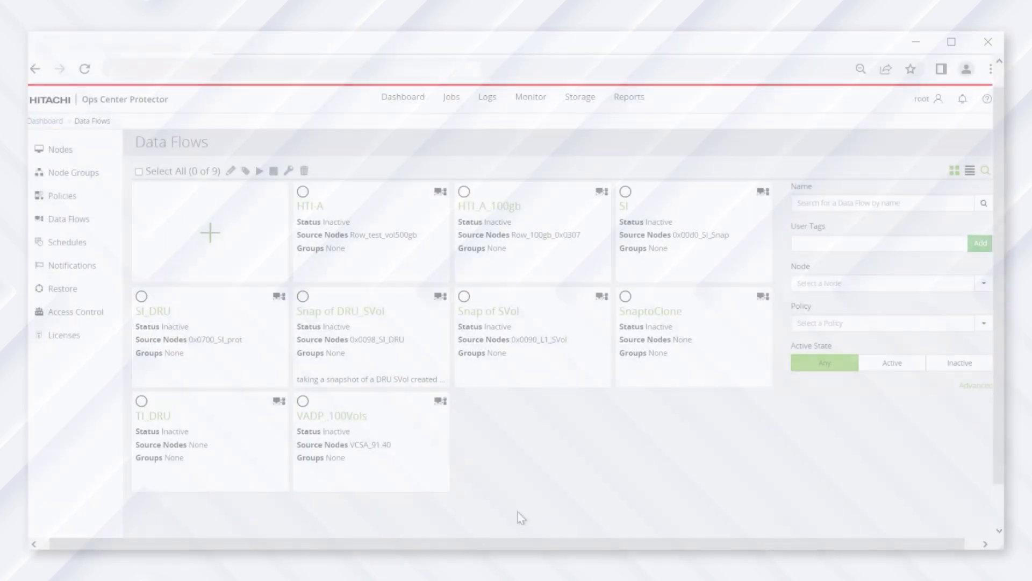
pyautogui.click(141, 296)
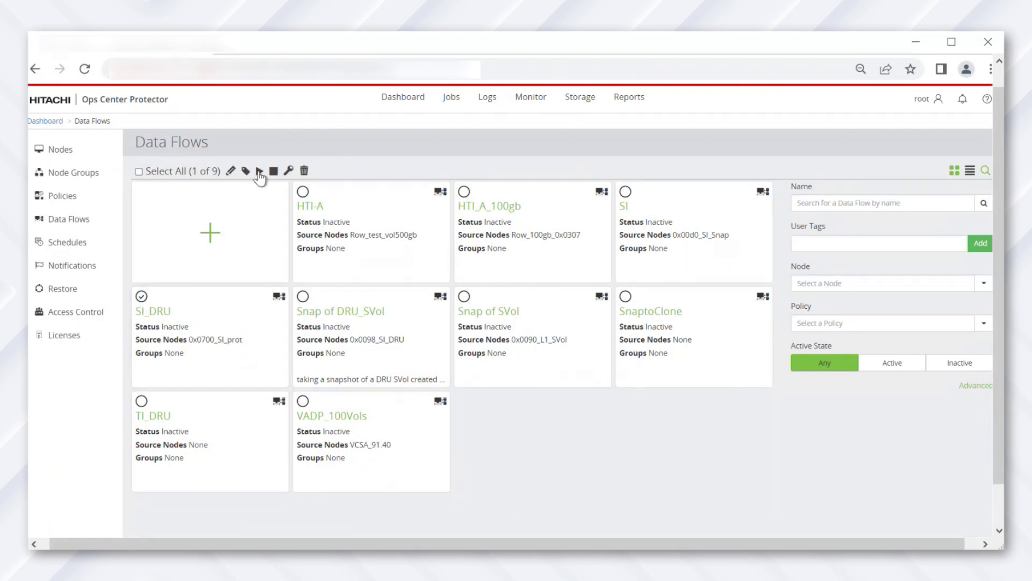
pyautogui.click(260, 170)
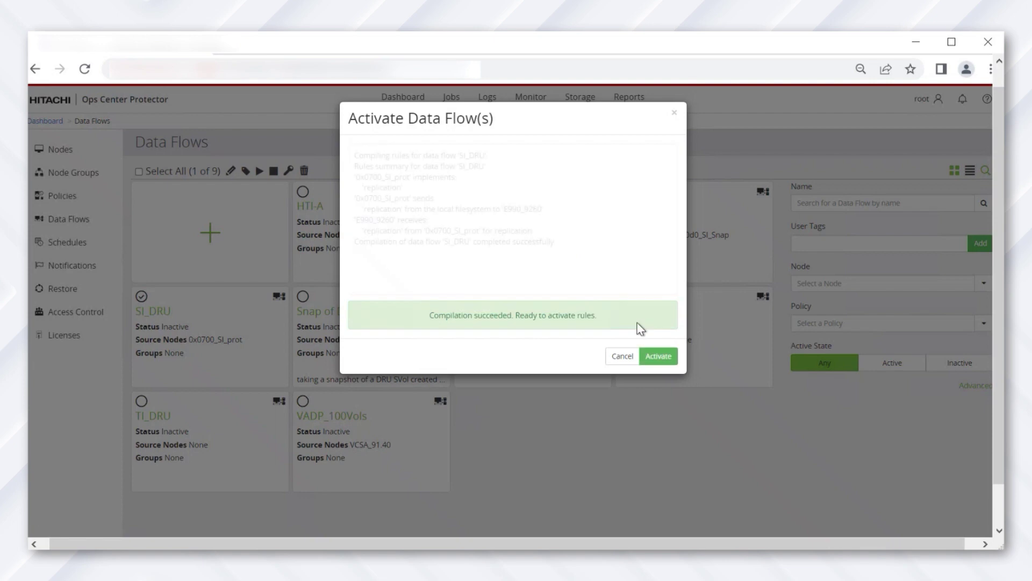
pyautogui.click(655, 354)
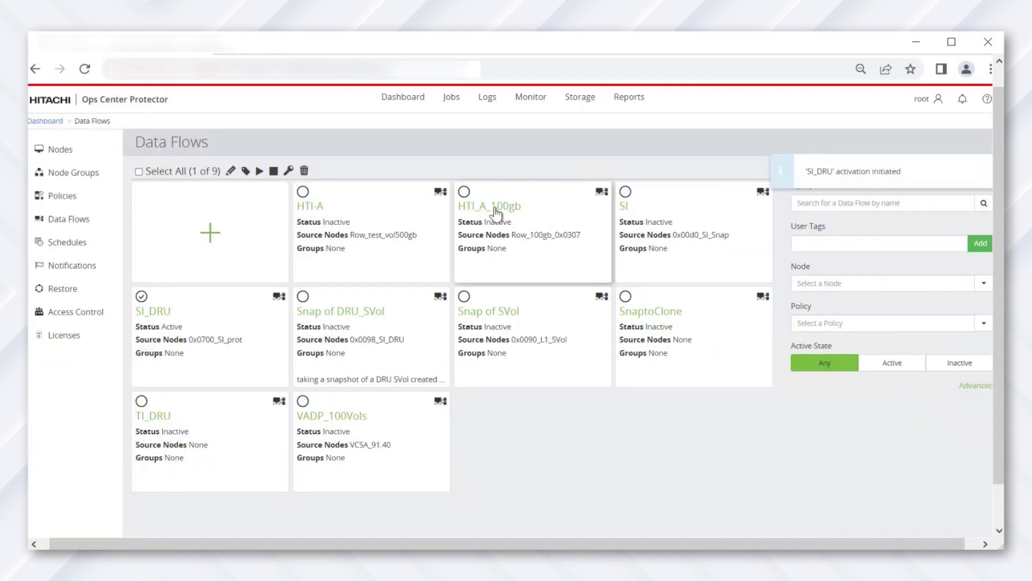
pyautogui.click(451, 97)
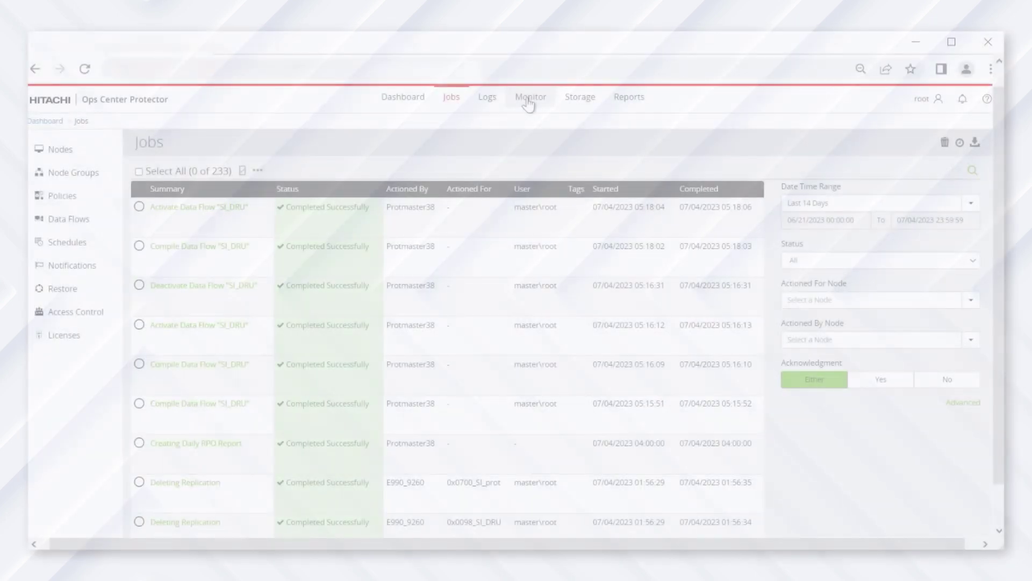
# Trigger SI_DRU's 0x0700_SI_prot replicate operation with Run Now and check the job in Jobs
pyautogui.click(528, 98)
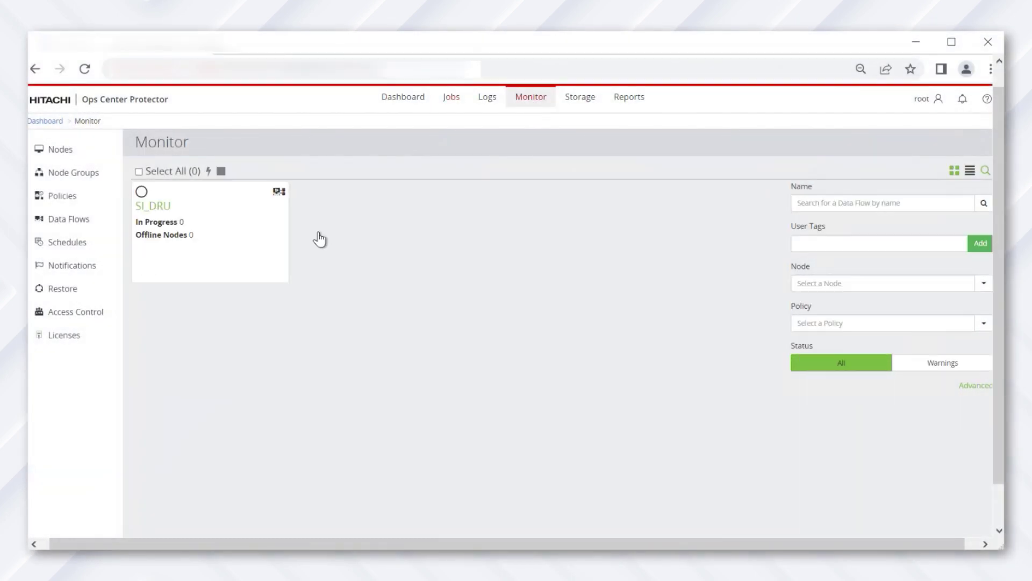
pyautogui.click(142, 191)
pyautogui.click(228, 172)
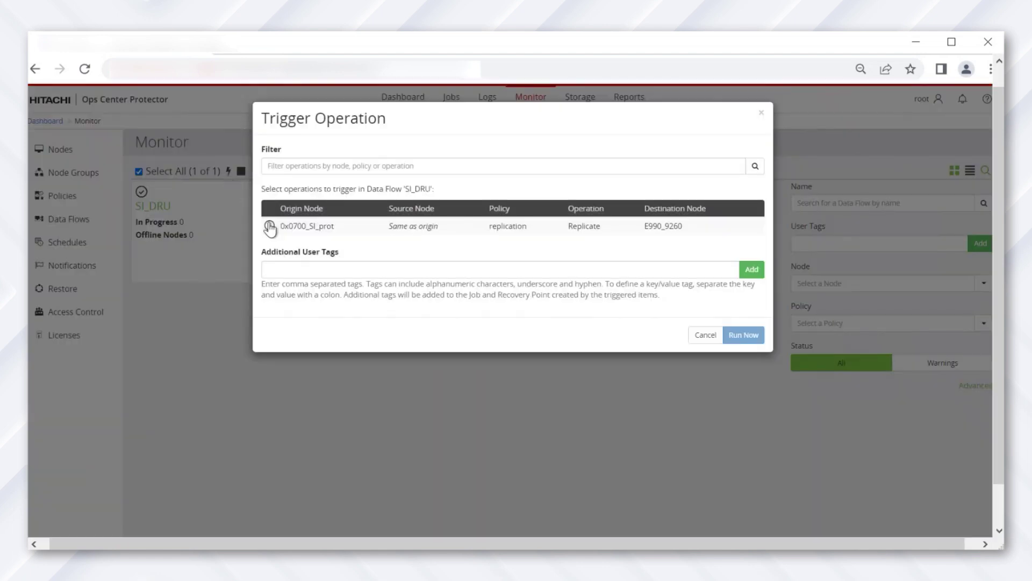
pyautogui.click(269, 226)
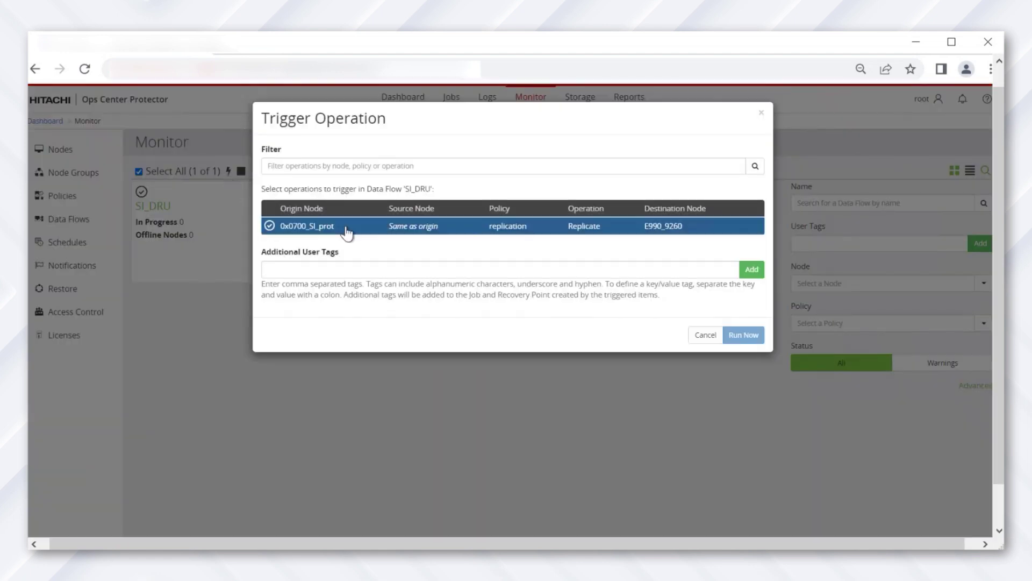
pyautogui.click(745, 338)
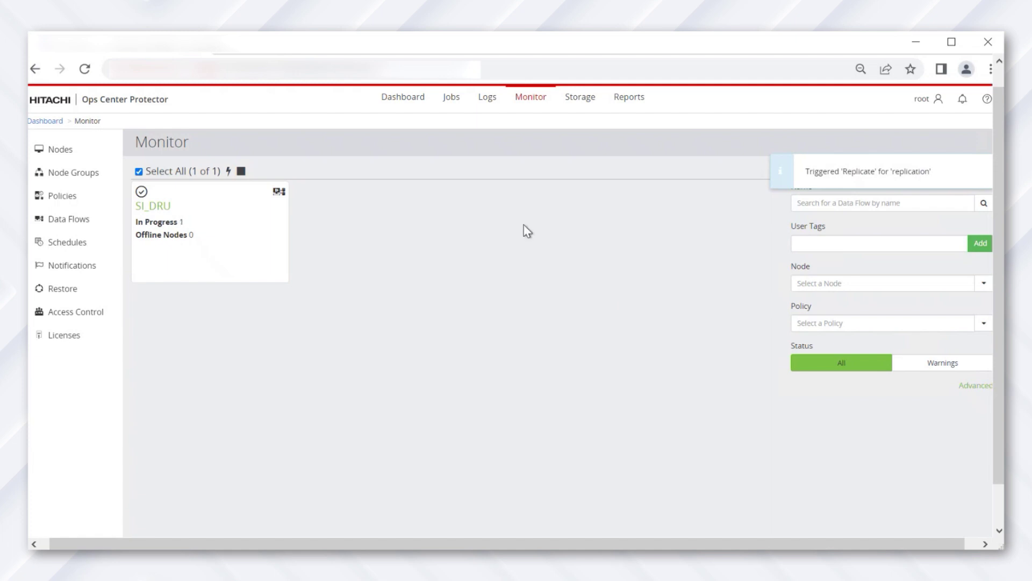
pyautogui.click(452, 101)
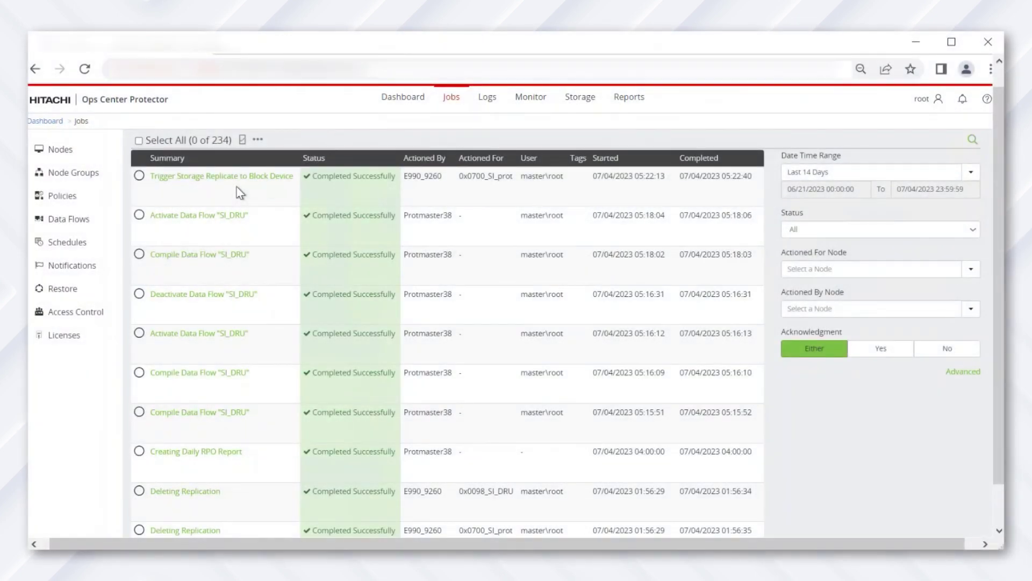
# Open the details of the E990_9260 replication from its Replications and Clones list
pyautogui.click(580, 98)
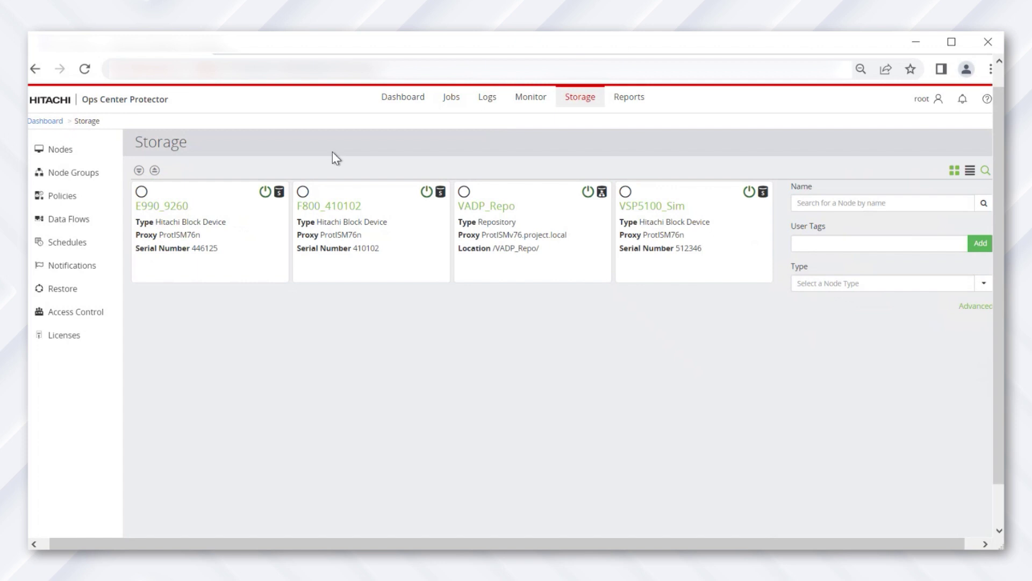
pyautogui.click(172, 205)
pyautogui.scroll(-1, 223, 468)
pyautogui.click(169, 490)
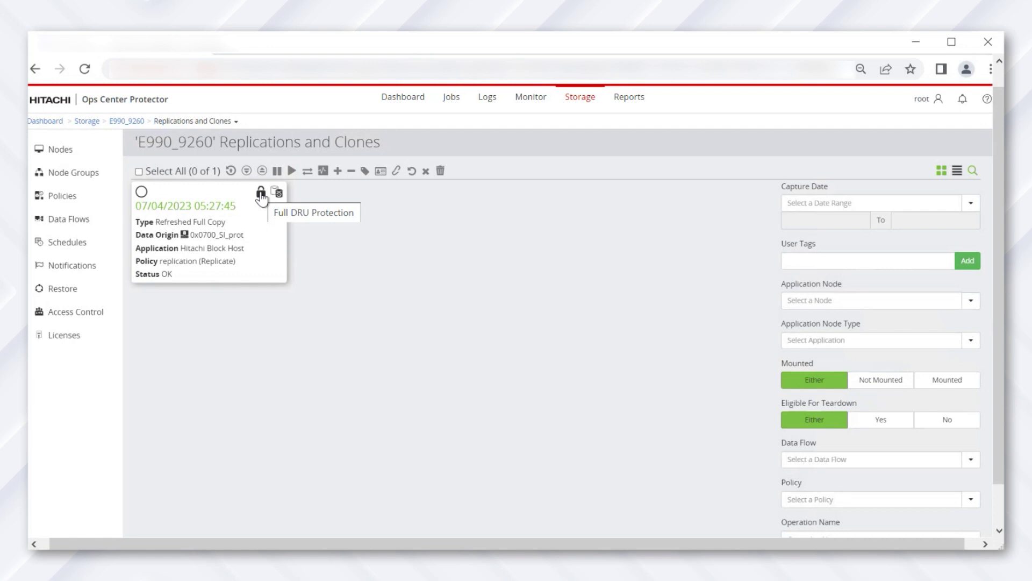
pyautogui.click(209, 207)
# Review the DRU lock and protection values, then open Pairs and highlight secondary volume 0x00af
pyautogui.moveTo(230, 418); pyautogui.dragTo(198, 419)
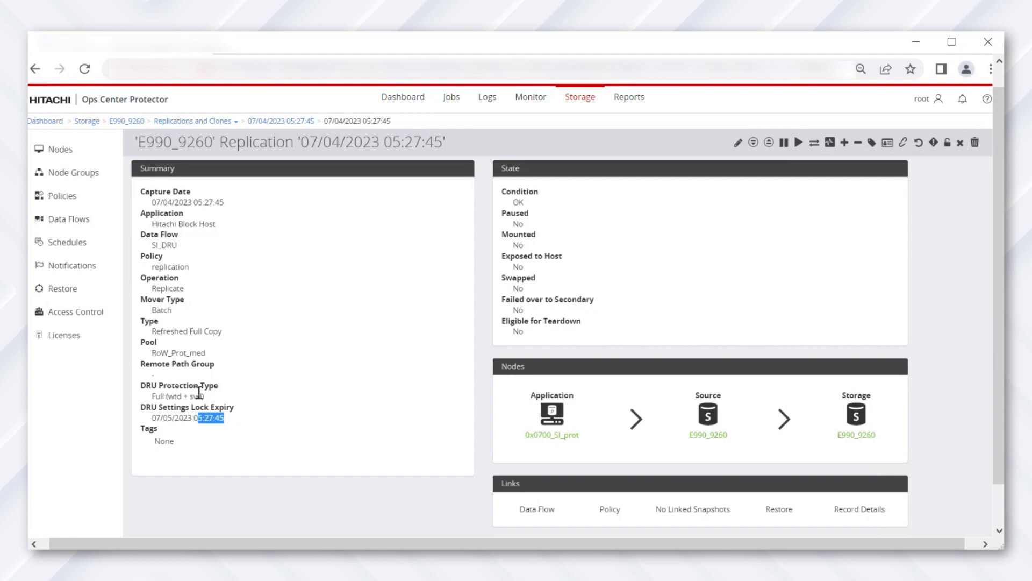
pyautogui.click(187, 396)
pyautogui.moveTo(204, 396); pyautogui.dragTo(178, 399)
pyautogui.click(318, 436)
pyautogui.scroll(-2, 319, 436)
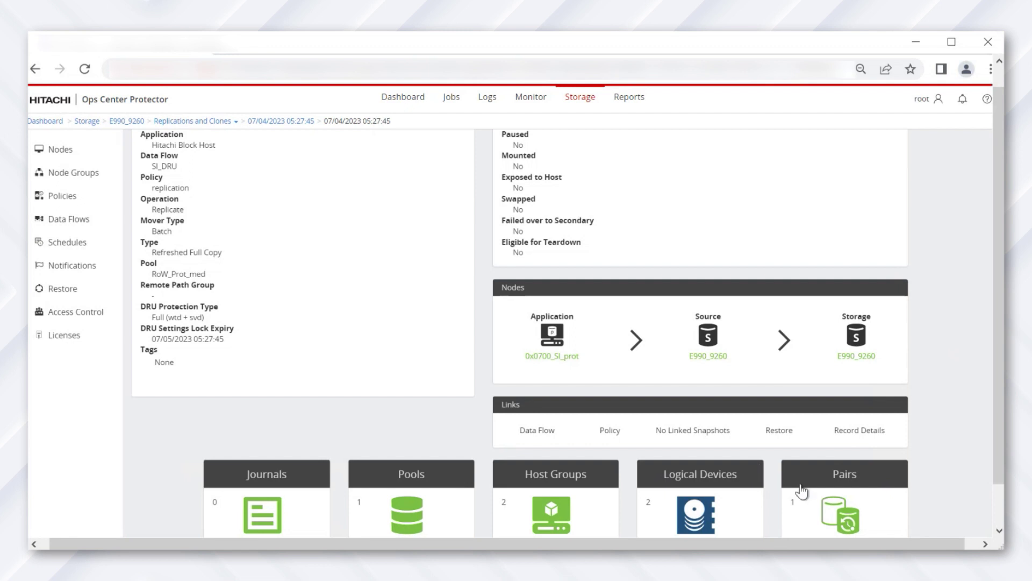
pyautogui.click(835, 511)
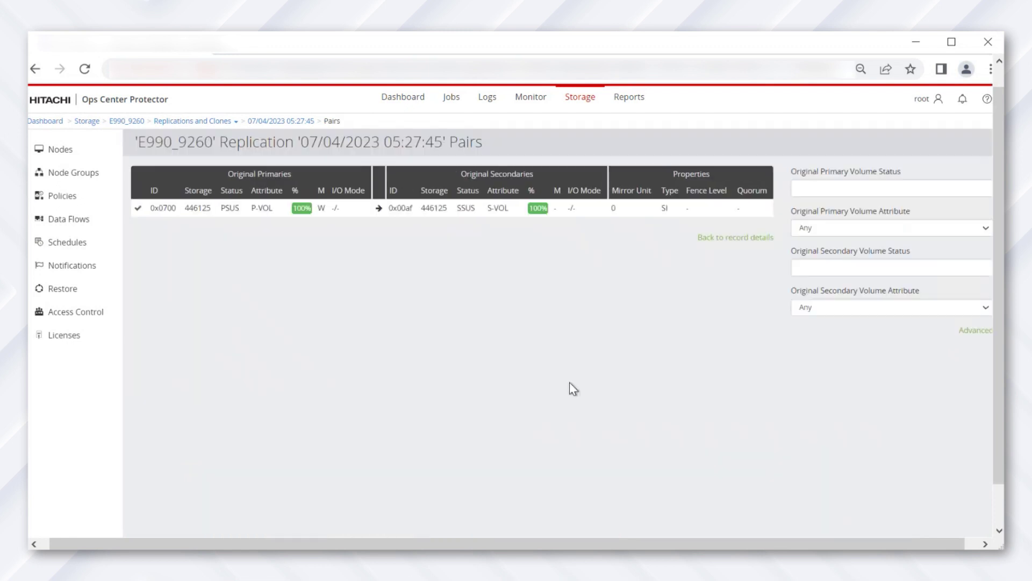
pyautogui.doubleClick(388, 208)
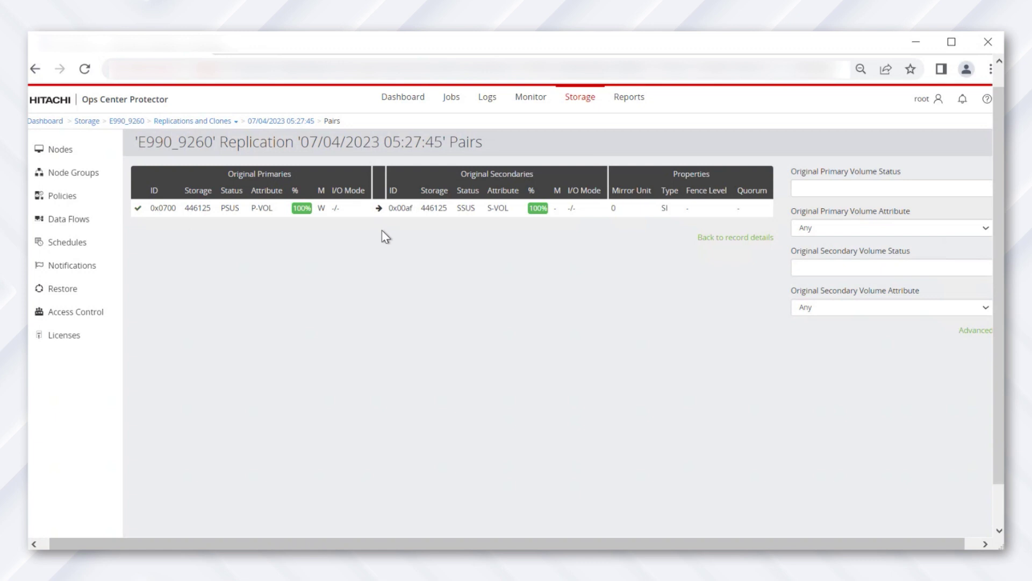
# Deactivate the SI_DRU data flow
pyautogui.click(82, 226)
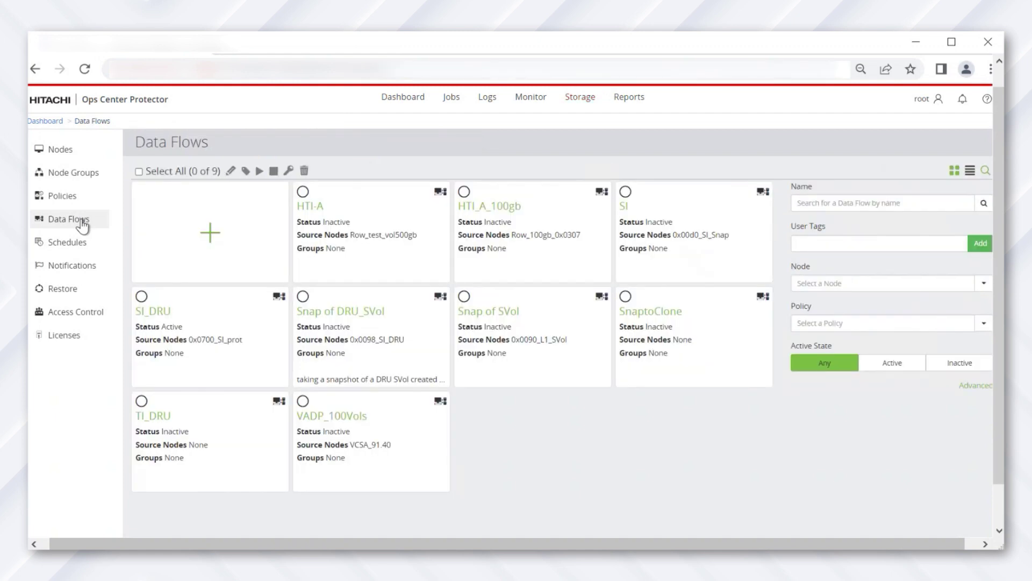
pyautogui.click(141, 296)
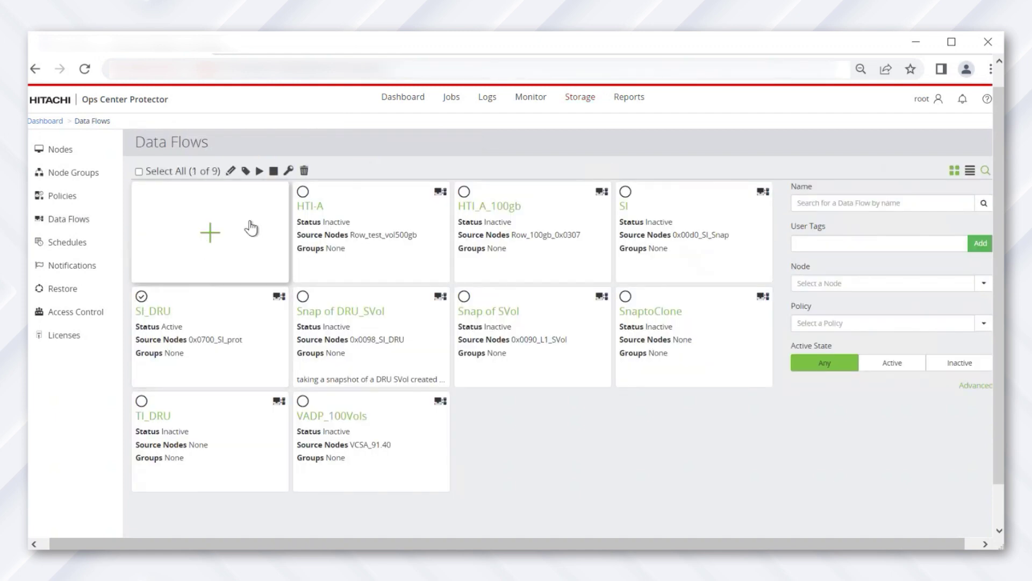
pyautogui.click(273, 171)
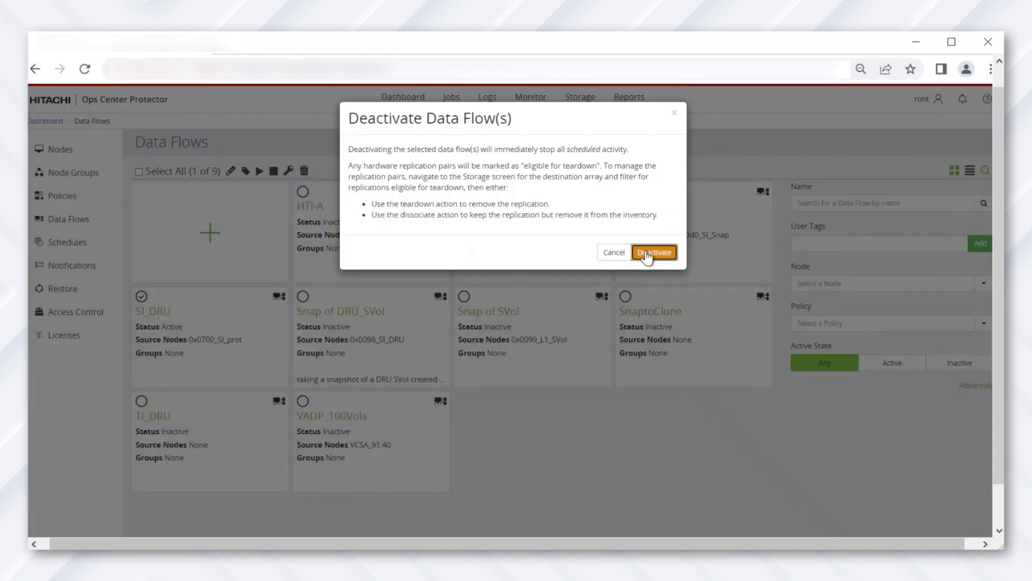
pyautogui.click(646, 250)
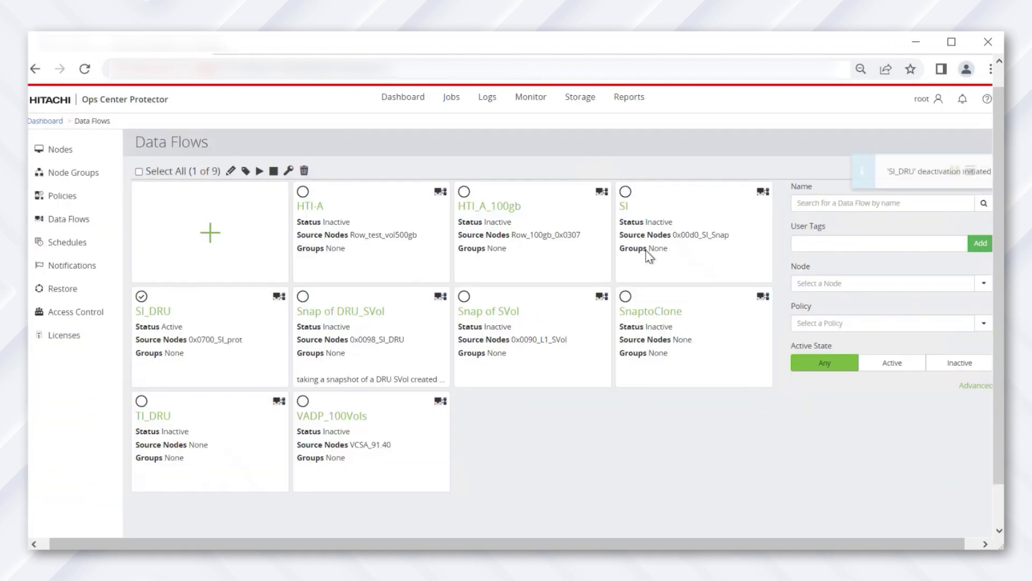
# Tear down E990_9260's 07/04/2023 05:27:45 replication, confirming with TEARDOWN, and check the job
pyautogui.click(578, 98)
pyautogui.click(172, 207)
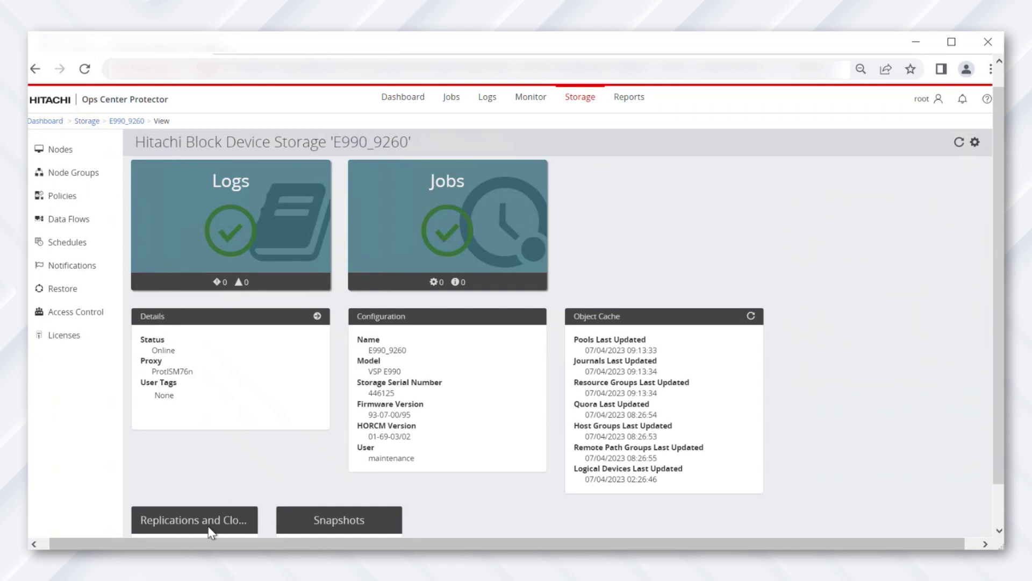
pyautogui.click(209, 532)
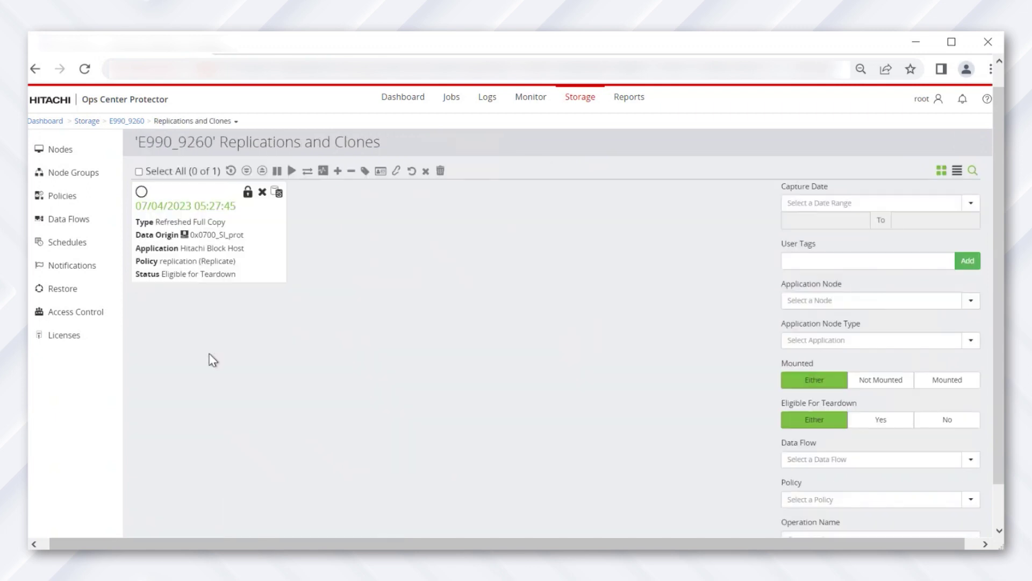
pyautogui.click(150, 209)
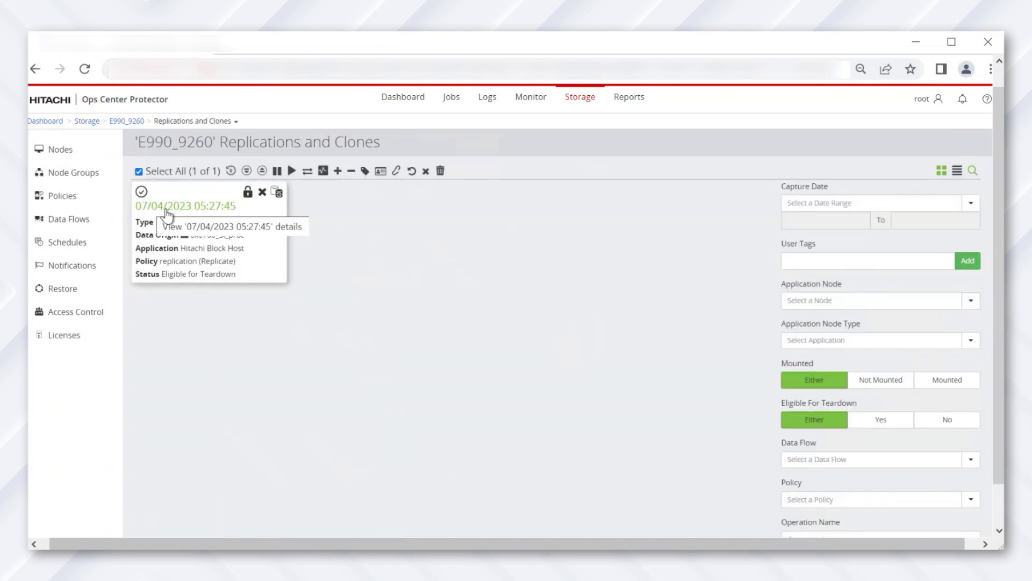
pyautogui.click(426, 171)
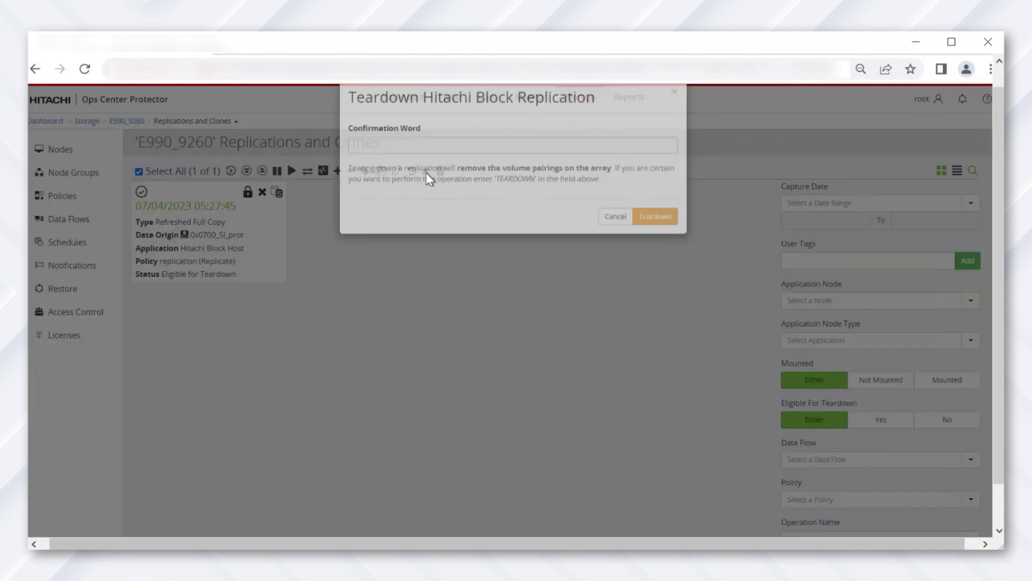
pyautogui.click(425, 168)
pyautogui.write('TEARDOWN')
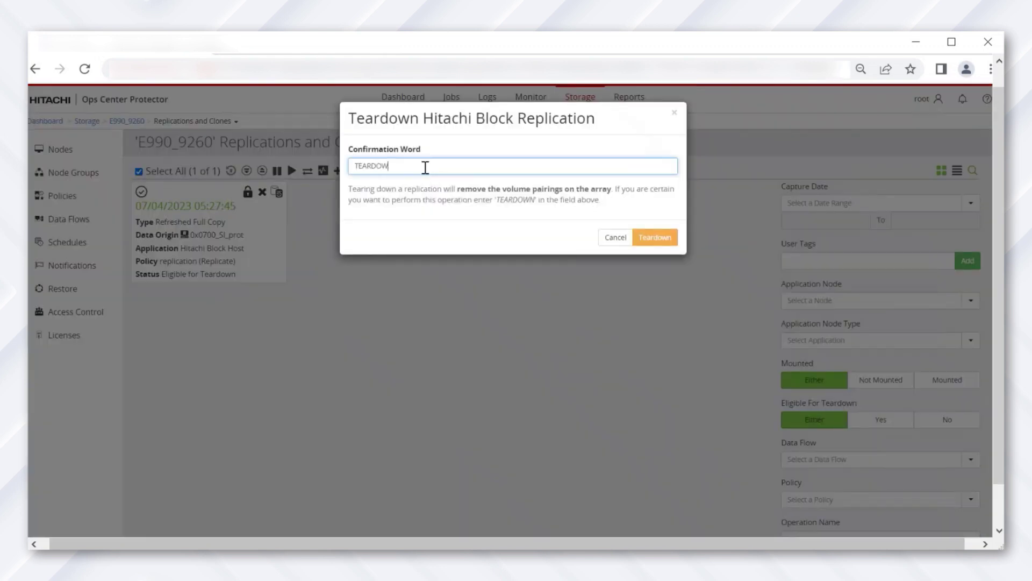
pyautogui.click(657, 238)
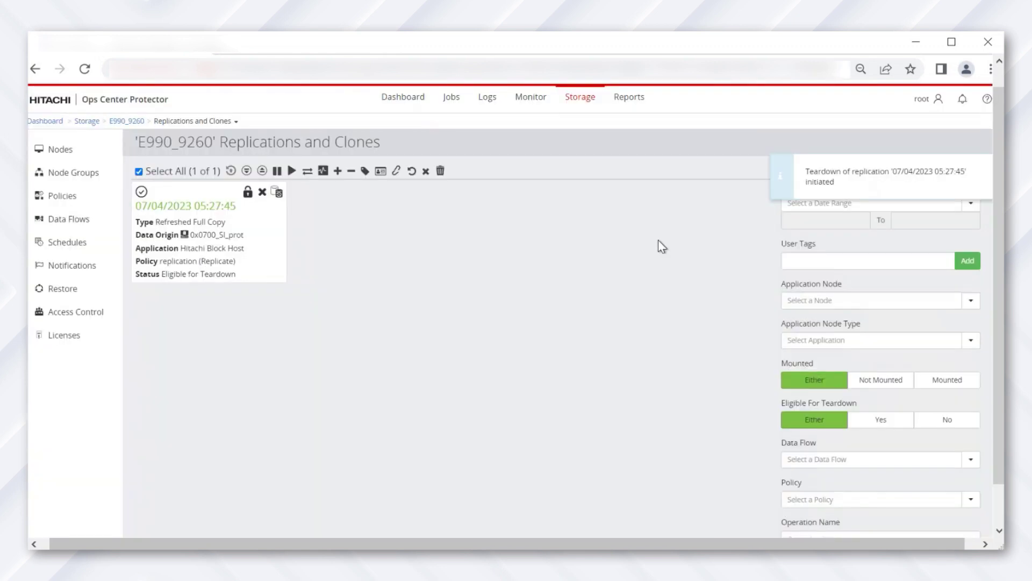
pyautogui.click(455, 100)
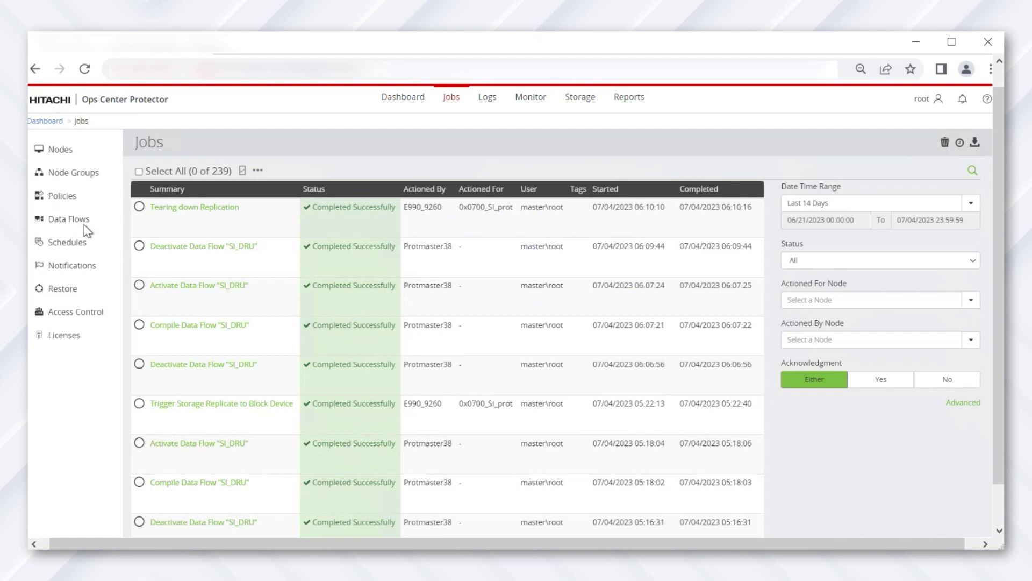
# Start a new Hitachi Block Host node named 0x00af_DRU-SVol
pyautogui.click(70, 152)
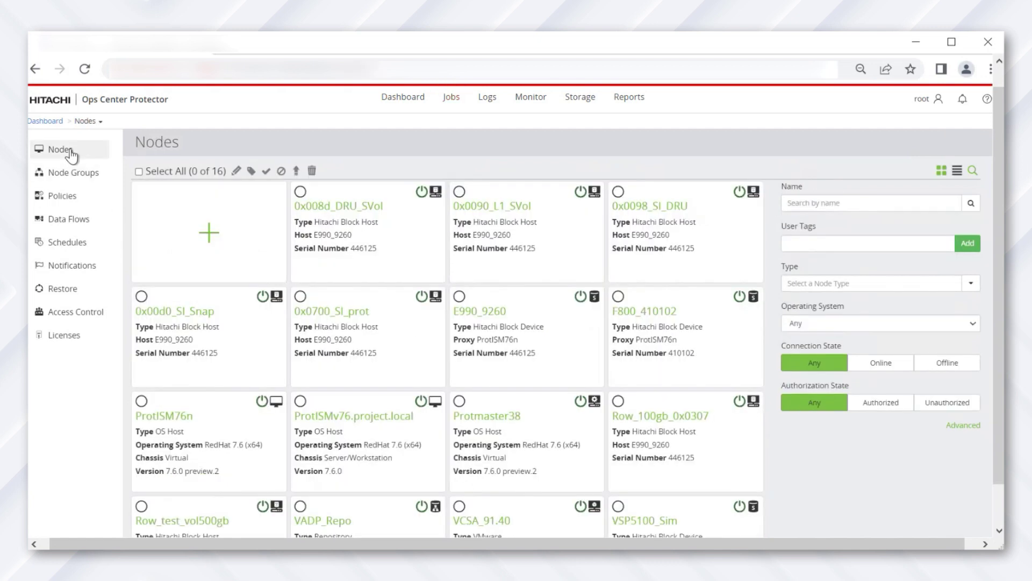
pyautogui.click(211, 234)
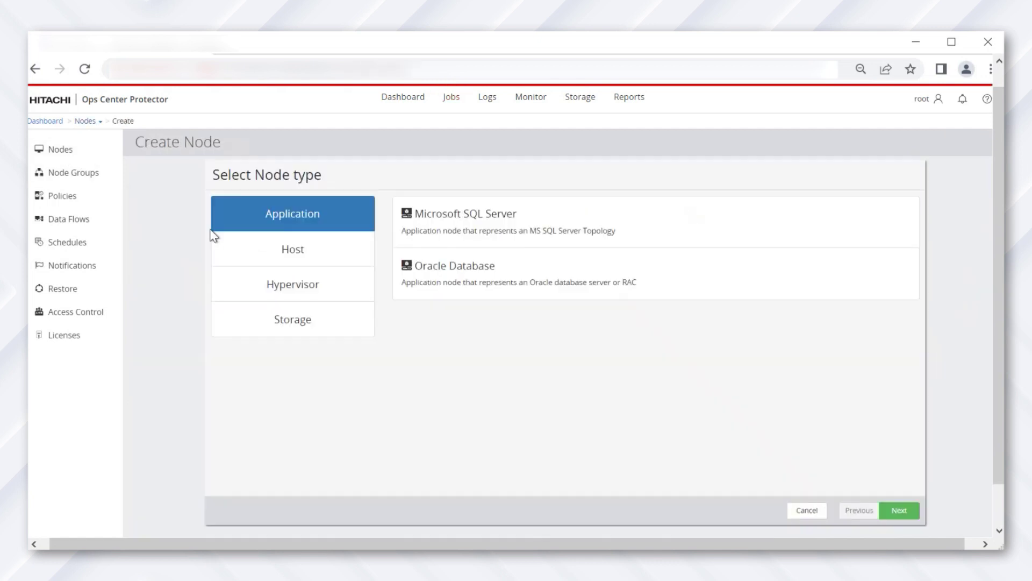
pyautogui.click(295, 250)
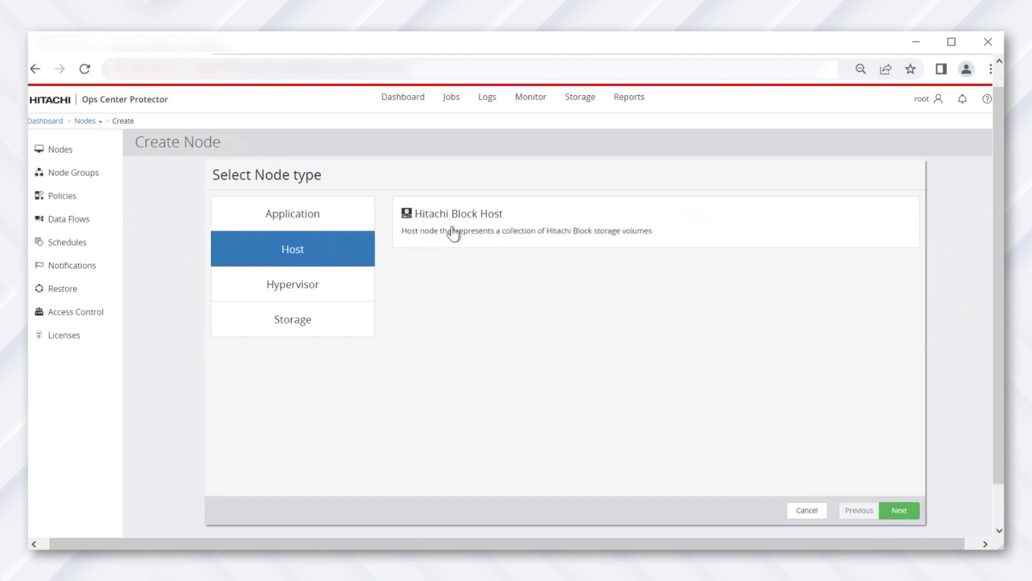
pyautogui.click(454, 233)
pyautogui.click(900, 510)
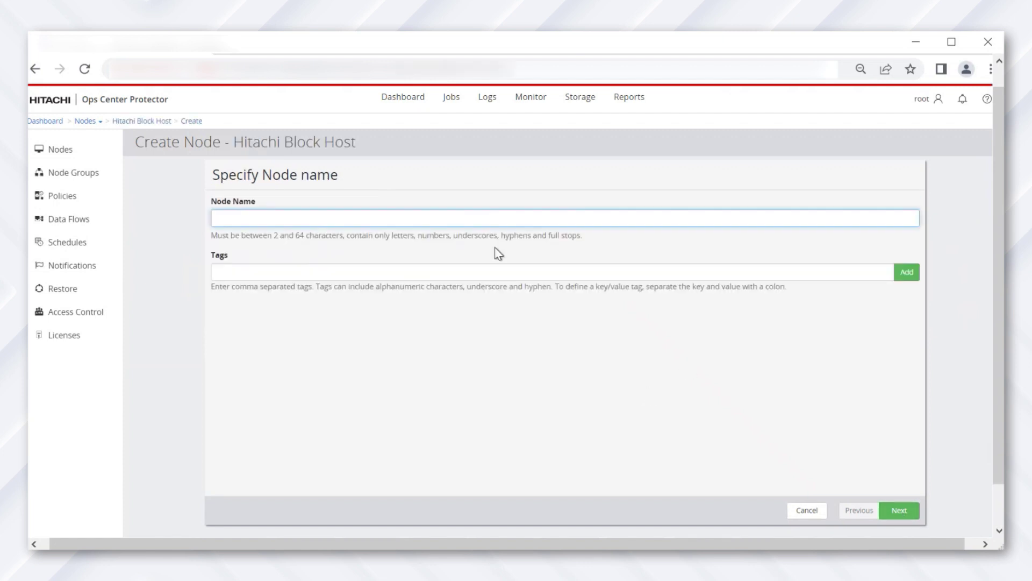
pyautogui.write('0x00af_DRU-SVol')
pyautogui.click(892, 511)
# Assign block device E990_9260 with logical device 0x00af to the node and finish
pyautogui.click(894, 510)
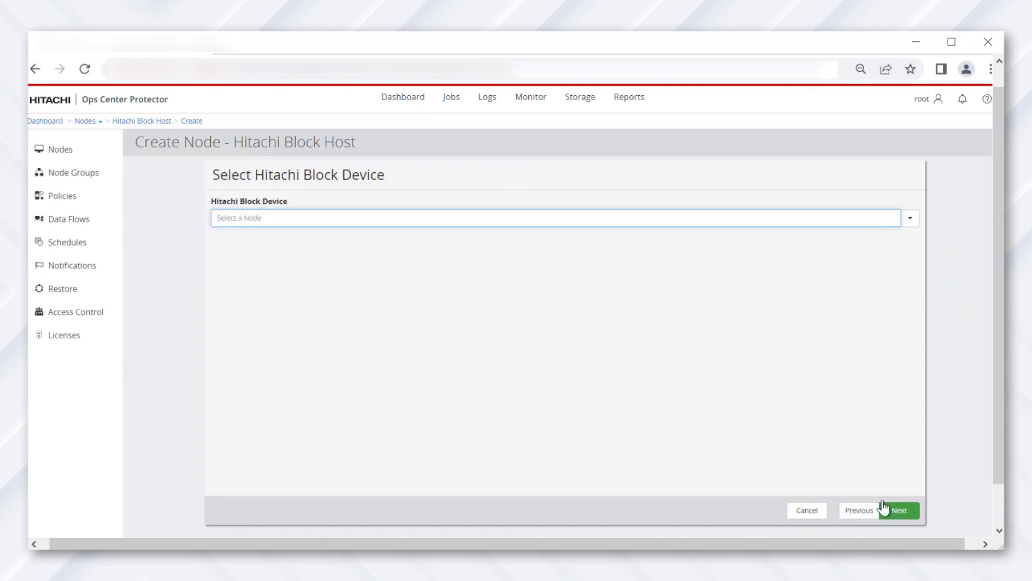
pyautogui.click(680, 219)
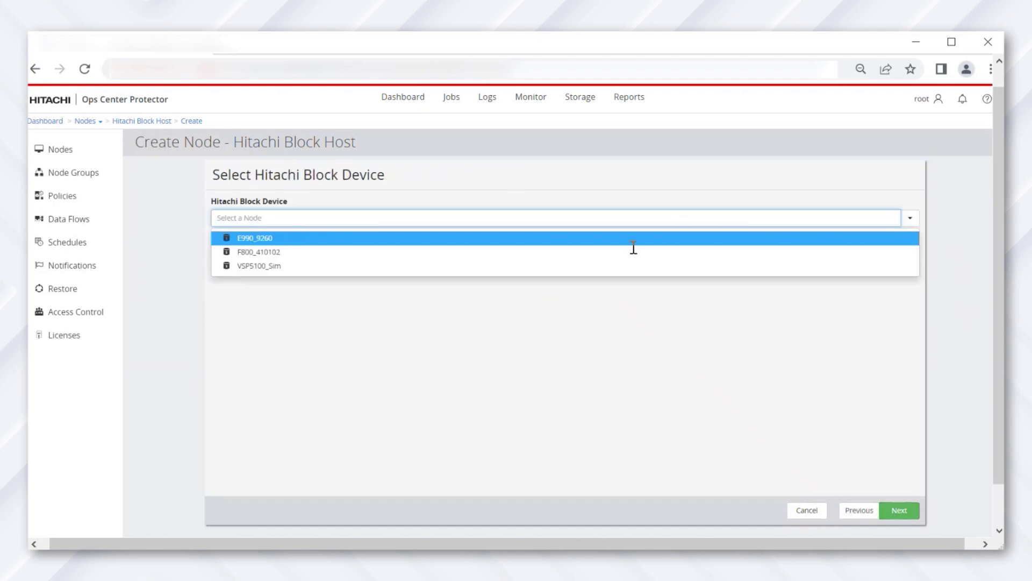
pyautogui.click(626, 240)
pyautogui.click(890, 519)
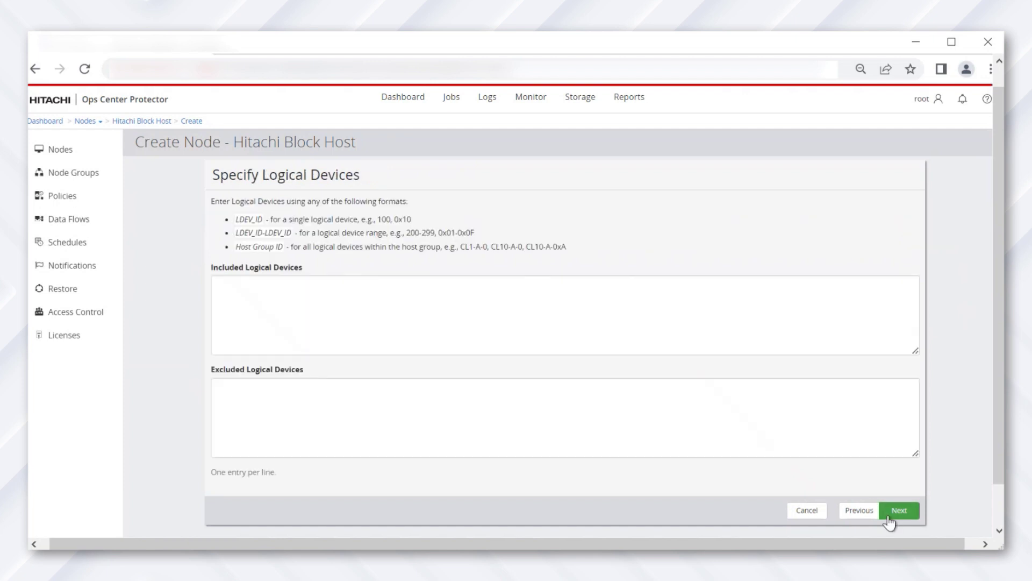
pyautogui.click(648, 313)
pyautogui.write('0x00af')
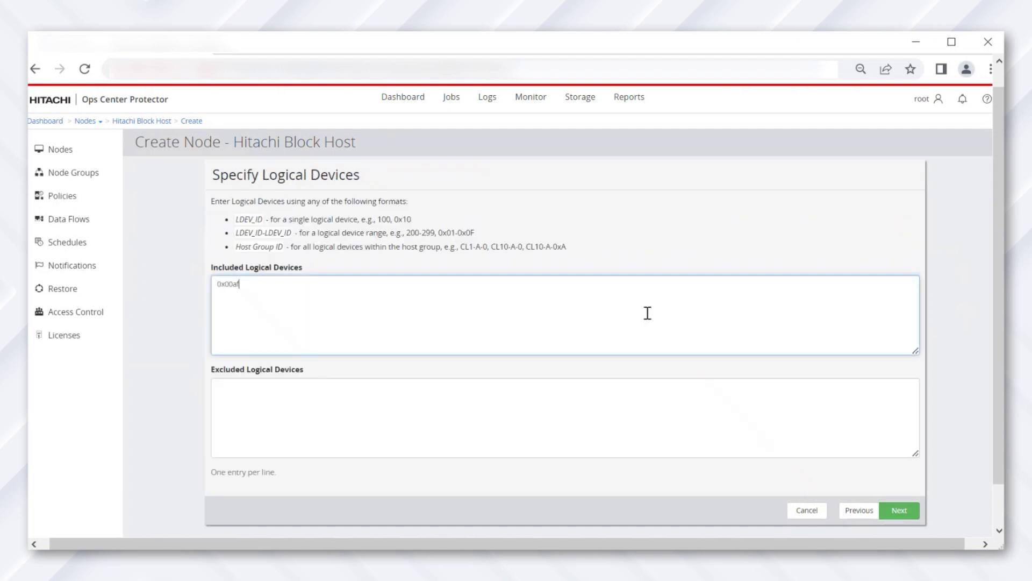
pyautogui.click(899, 511)
pyautogui.click(902, 511)
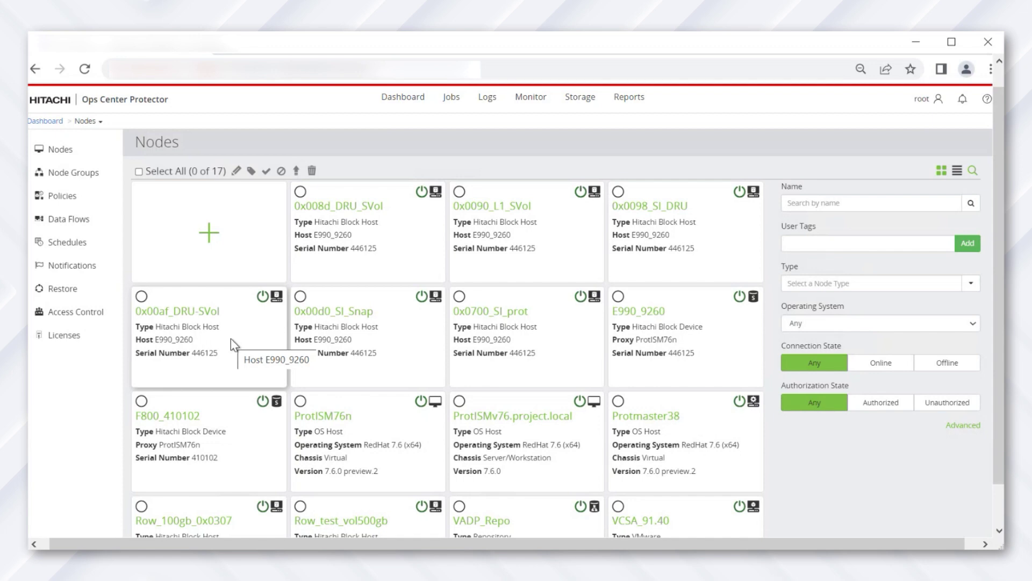
# Start a new data flow named Cascade_SI
pyautogui.click(78, 219)
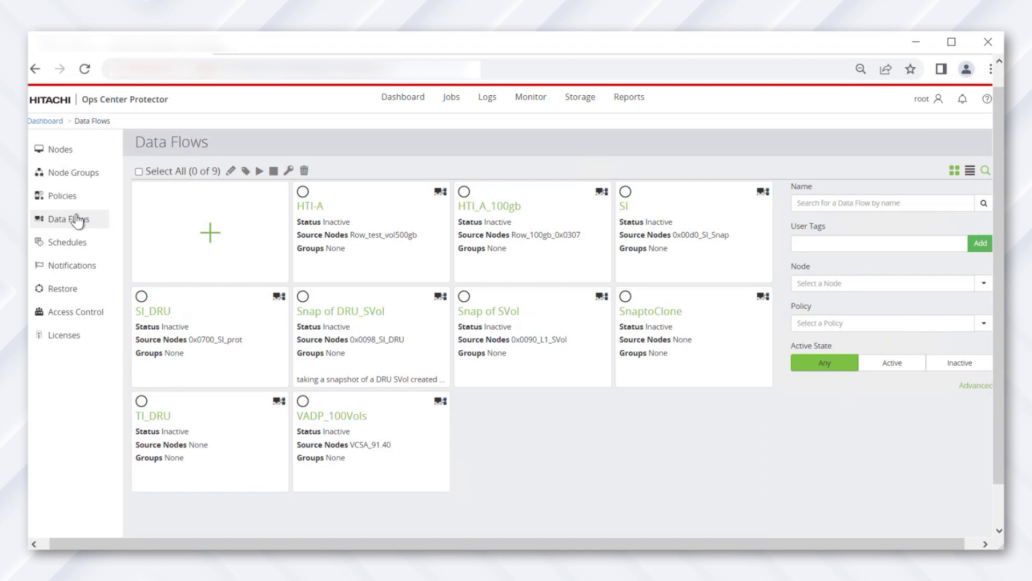
pyautogui.click(206, 235)
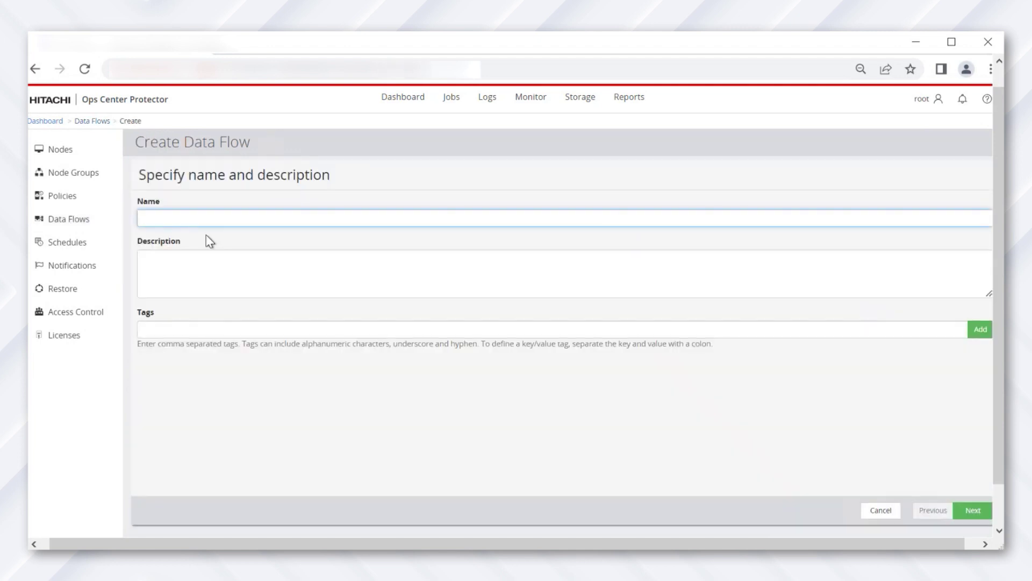
pyautogui.write('Cascade_SI')
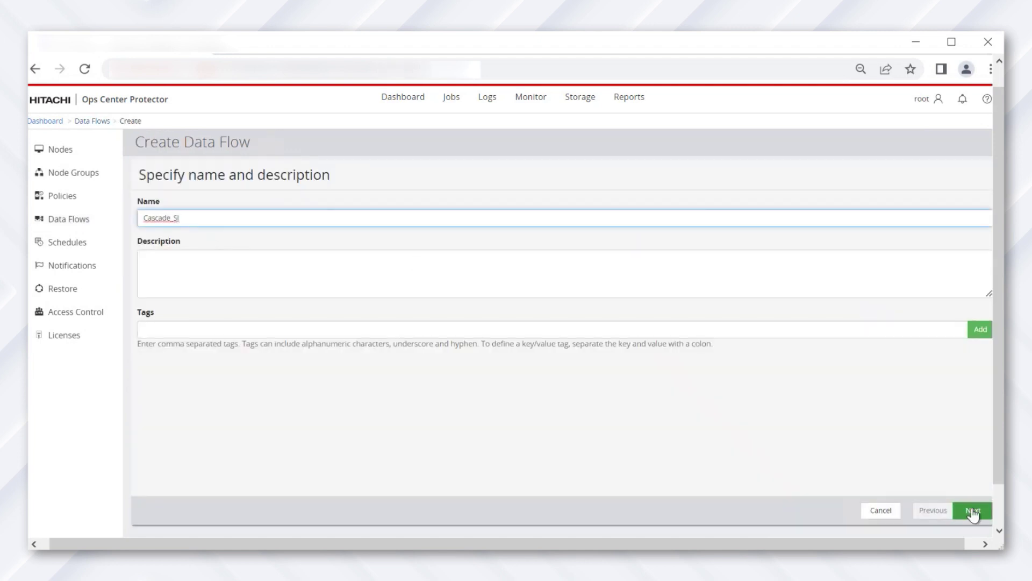
pyautogui.click(973, 511)
pyautogui.click(972, 511)
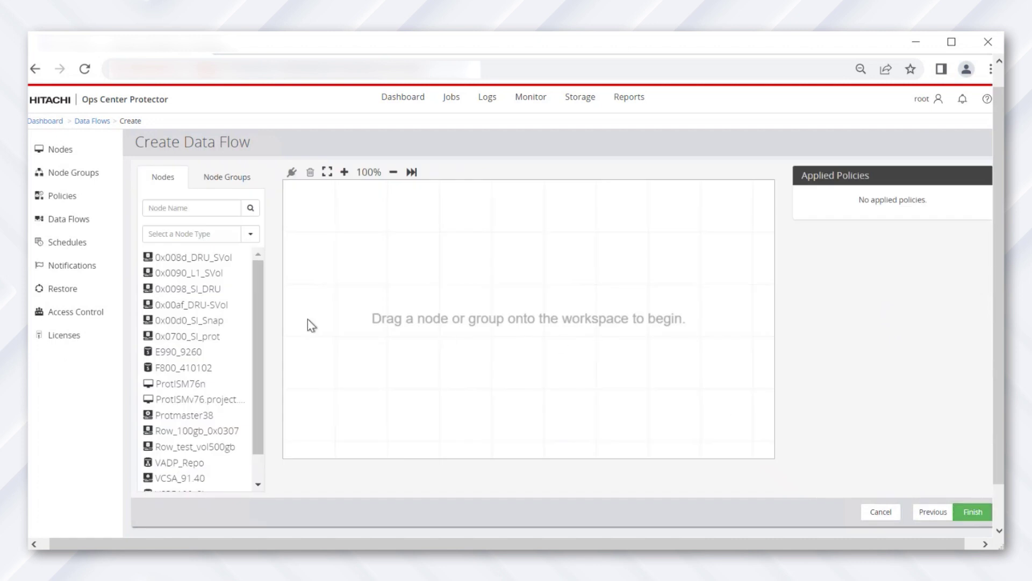
# Link 0x00af_DRU-SVol to E990_9260 with the replication policy and Replicate operation
pyautogui.moveTo(198, 304); pyautogui.dragTo(362, 312)
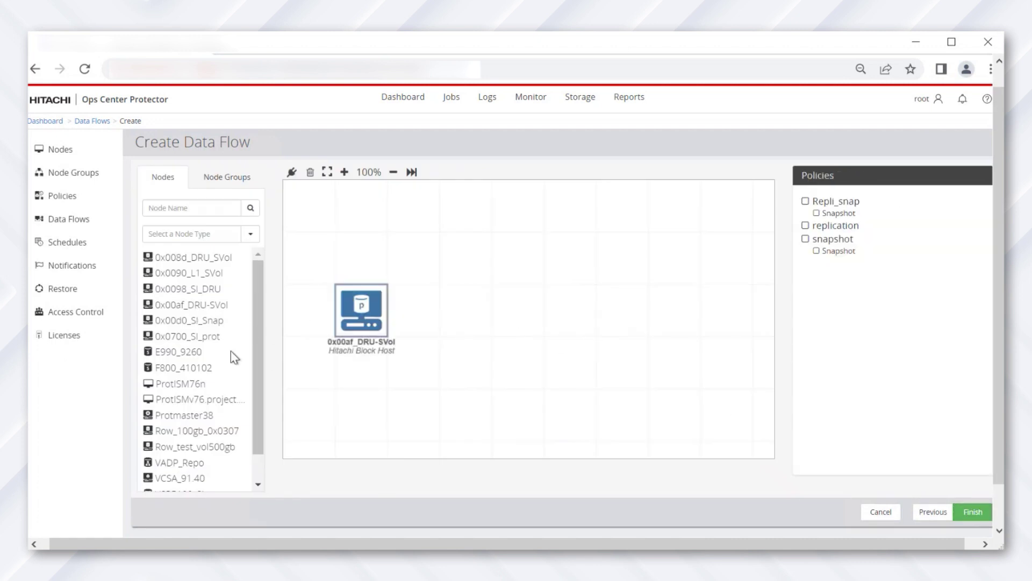
pyautogui.moveTo(192, 352); pyautogui.dragTo(558, 309)
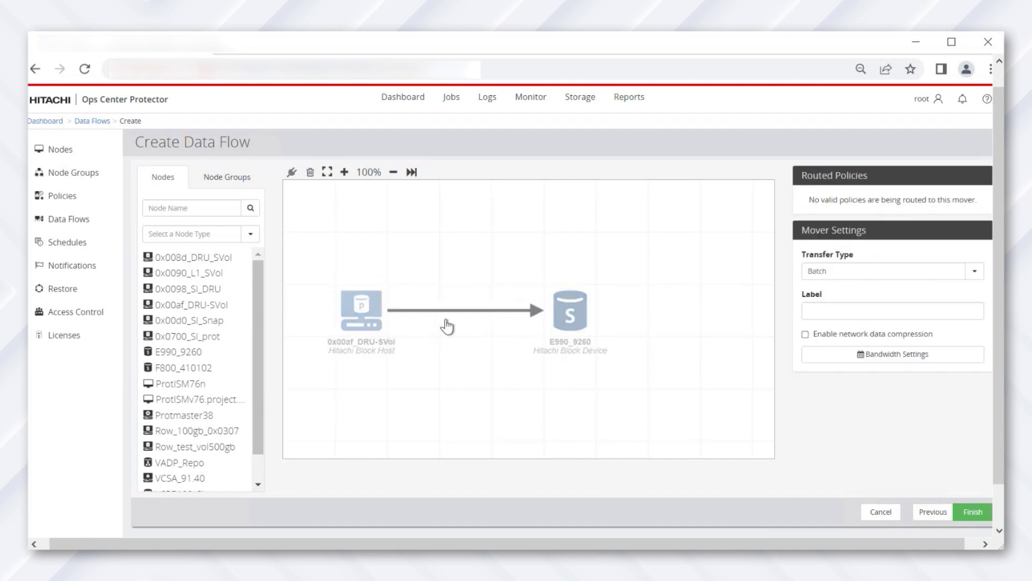
pyautogui.click(365, 315)
pyautogui.click(805, 226)
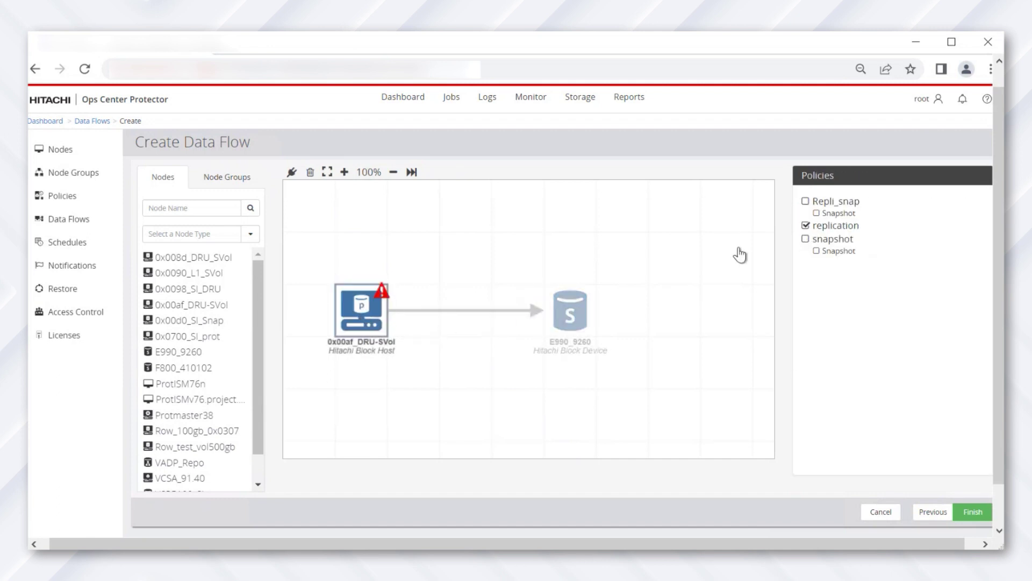
pyautogui.click(537, 315)
pyautogui.click(570, 312)
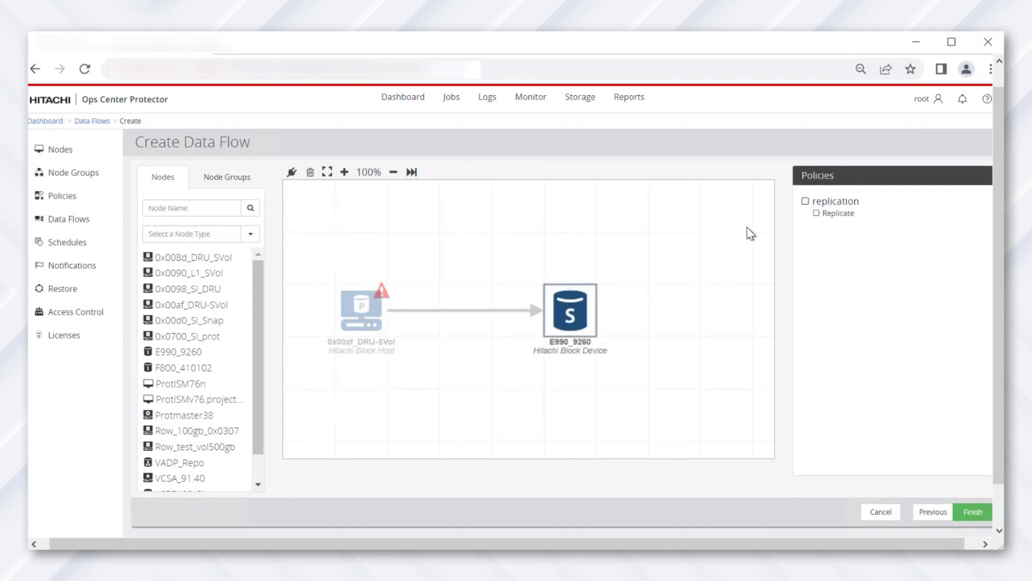
pyautogui.click(816, 214)
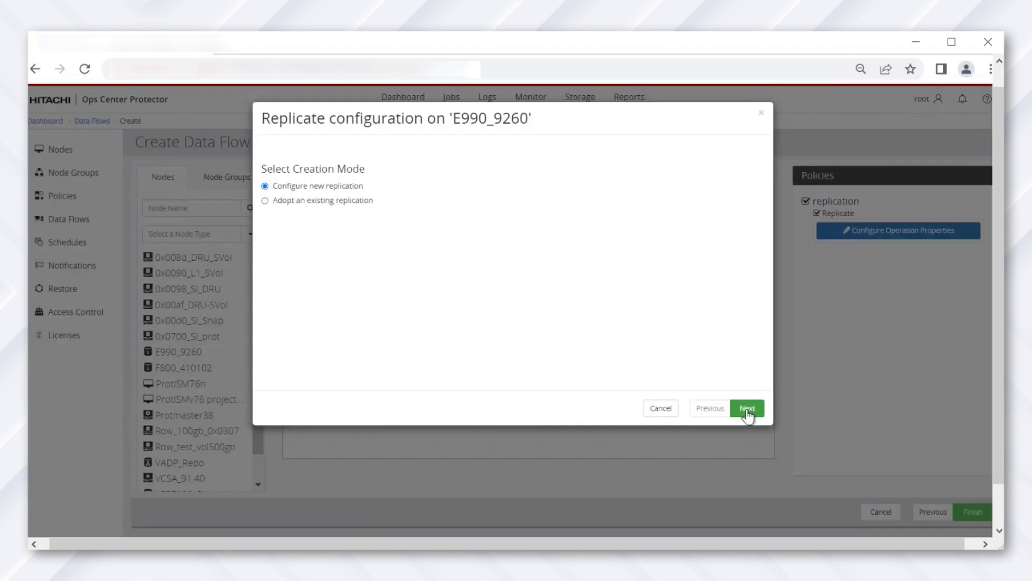
# Configure an In-System Clone in pool RoW_Prot_med with default remaining options, then save the flow
pyautogui.click(748, 409)
pyautogui.click(747, 409)
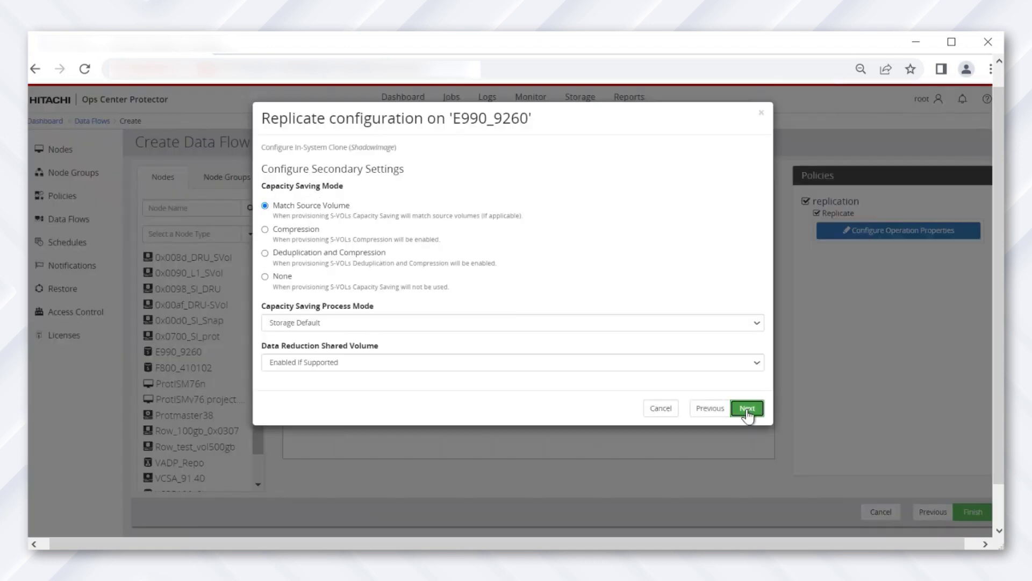
pyautogui.click(747, 409)
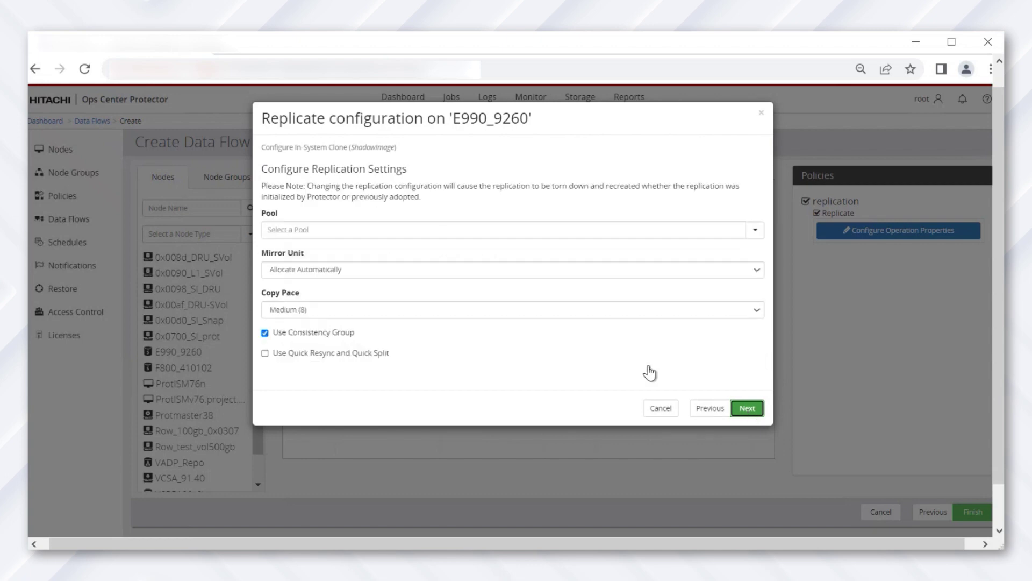
pyautogui.click(457, 237)
pyautogui.click(444, 264)
pyautogui.click(747, 408)
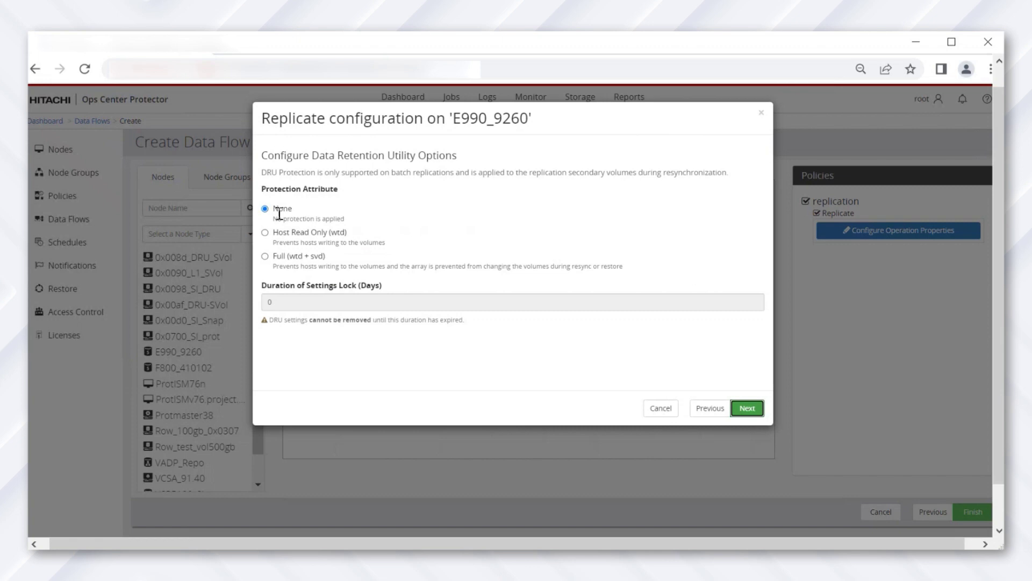
pyautogui.click(744, 409)
pyautogui.click(744, 408)
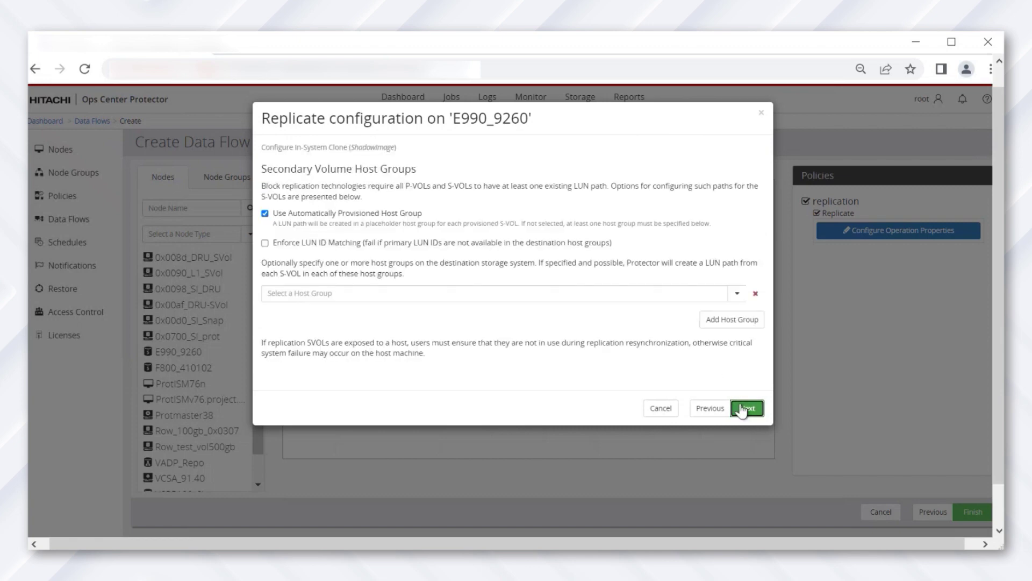
pyautogui.click(744, 408)
pyautogui.click(744, 409)
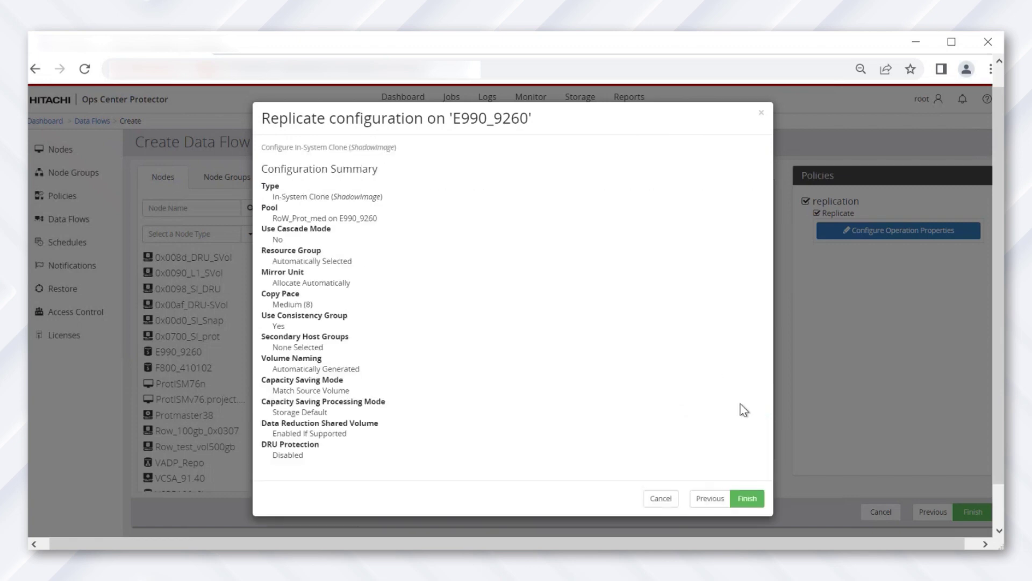
pyautogui.click(740, 492)
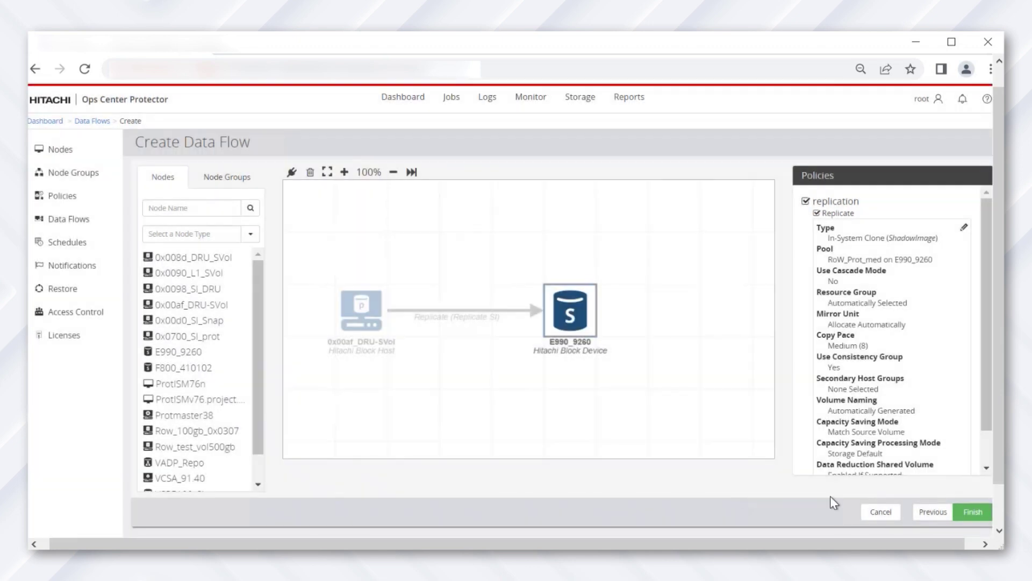
pyautogui.click(968, 513)
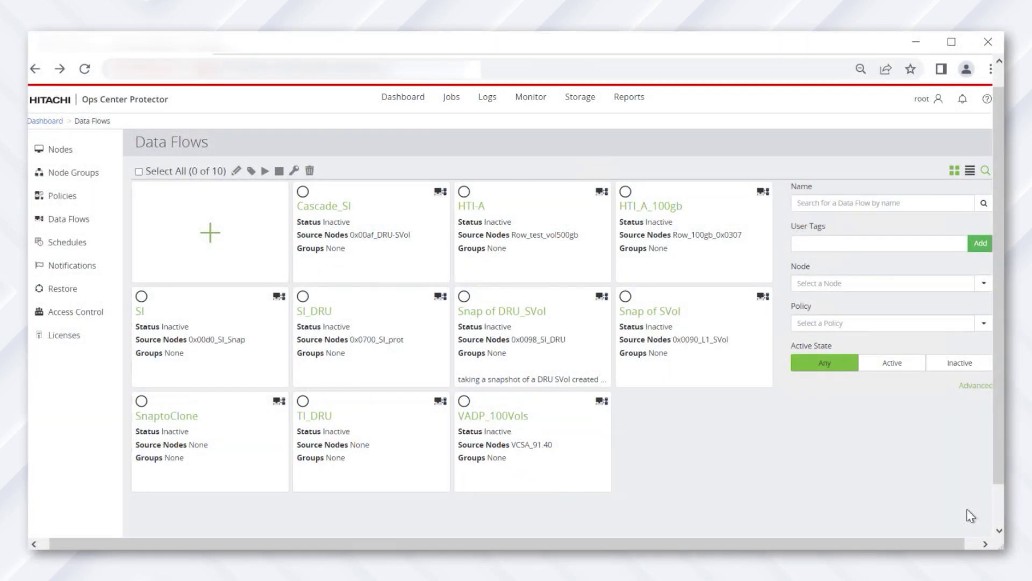
# Activate the Cascade_SI data flow and review its compile and activate jobs in Jobs
pyautogui.click(303, 192)
pyautogui.click(264, 170)
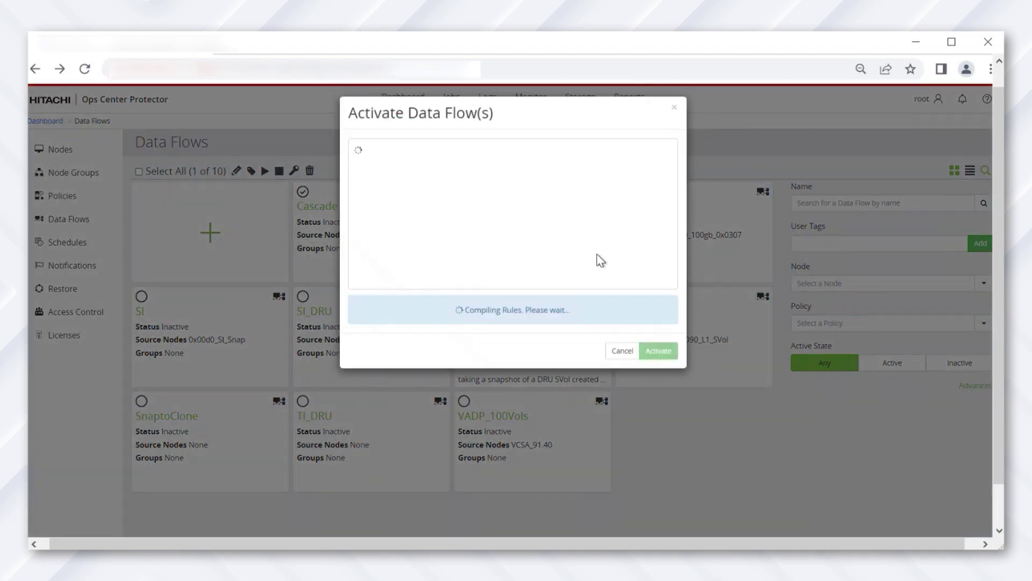
pyautogui.click(652, 353)
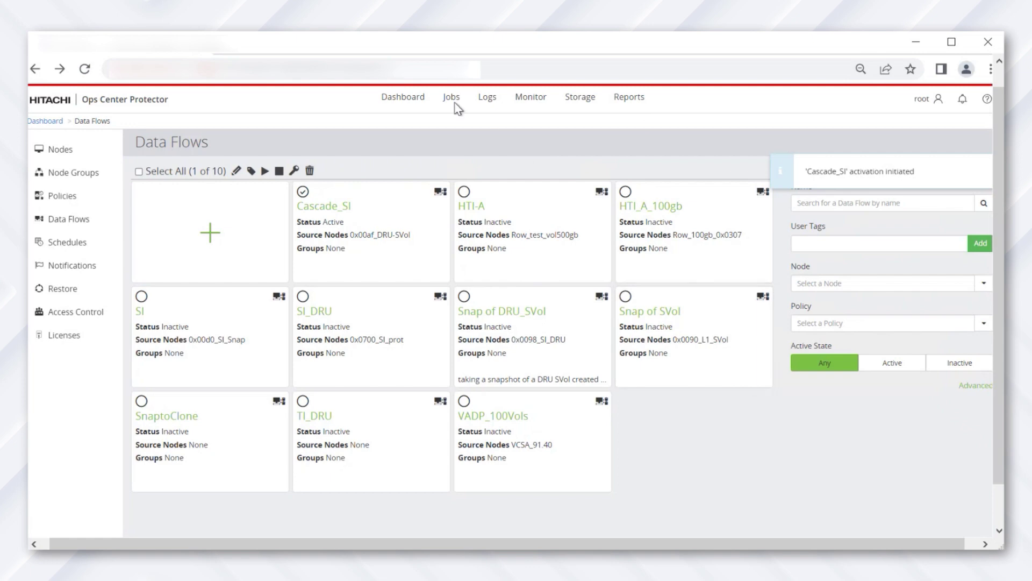
pyautogui.click(451, 102)
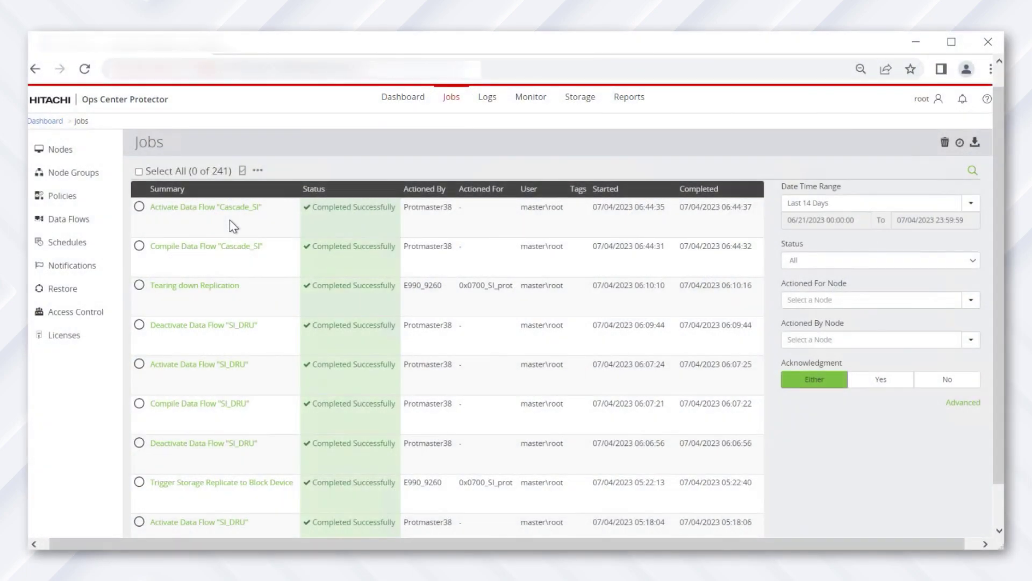
# Trigger Cascade_SI's 0x00af_DRU-SVol replicate operation with Run Now and check the job in Jobs
pyautogui.click(531, 97)
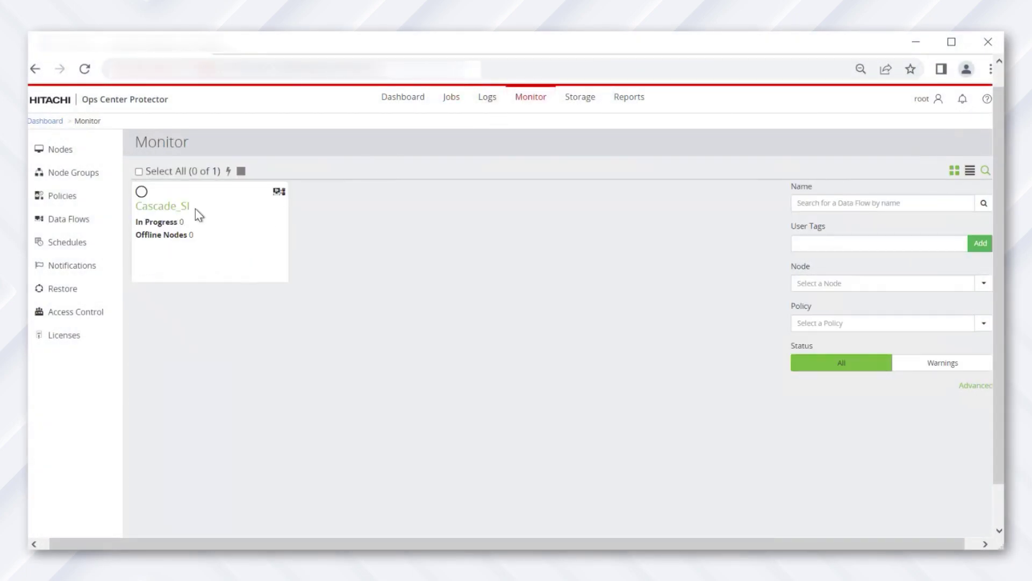
pyautogui.click(141, 191)
pyautogui.click(228, 171)
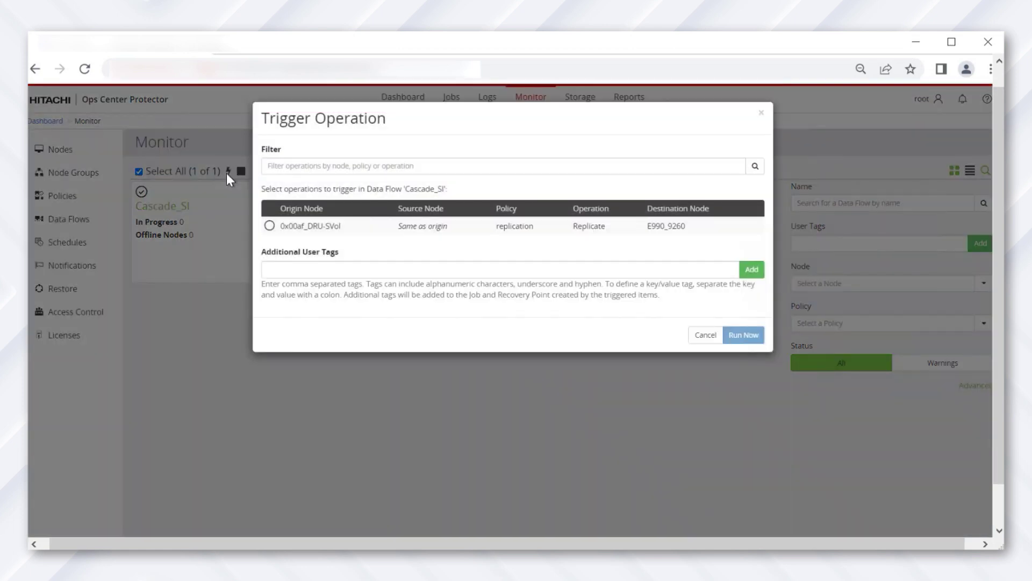
pyautogui.click(520, 226)
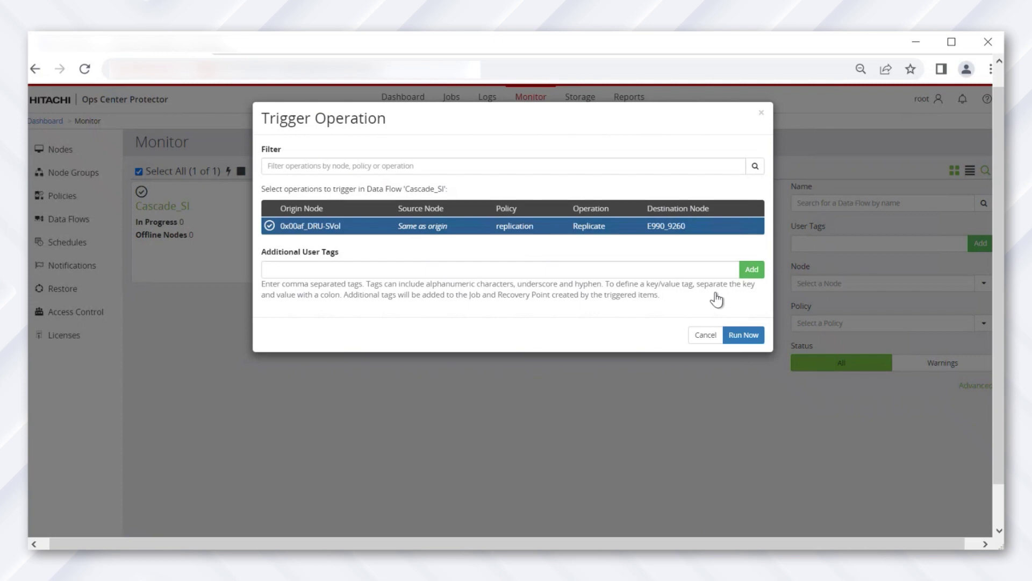
pyautogui.click(737, 335)
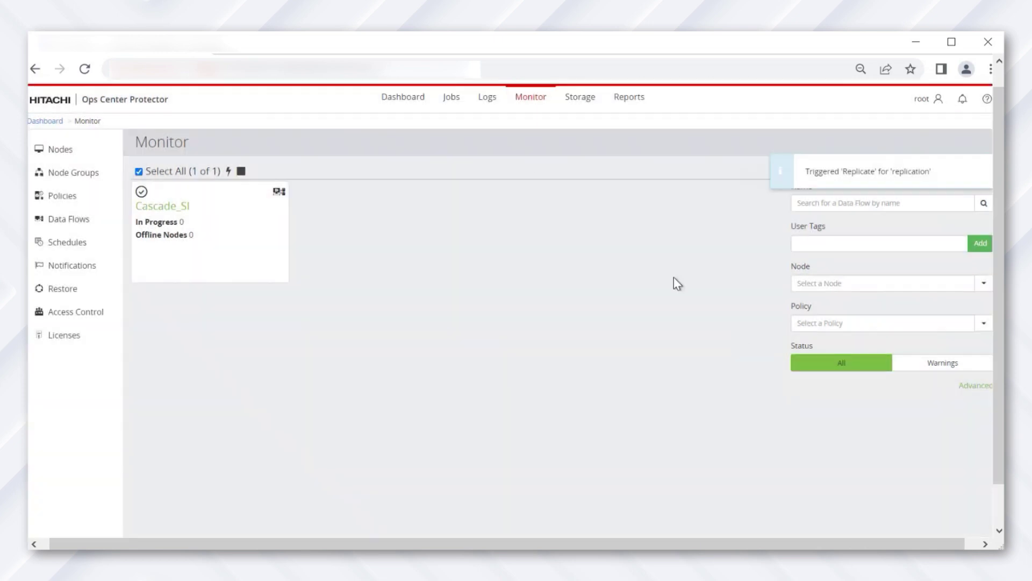
pyautogui.click(452, 105)
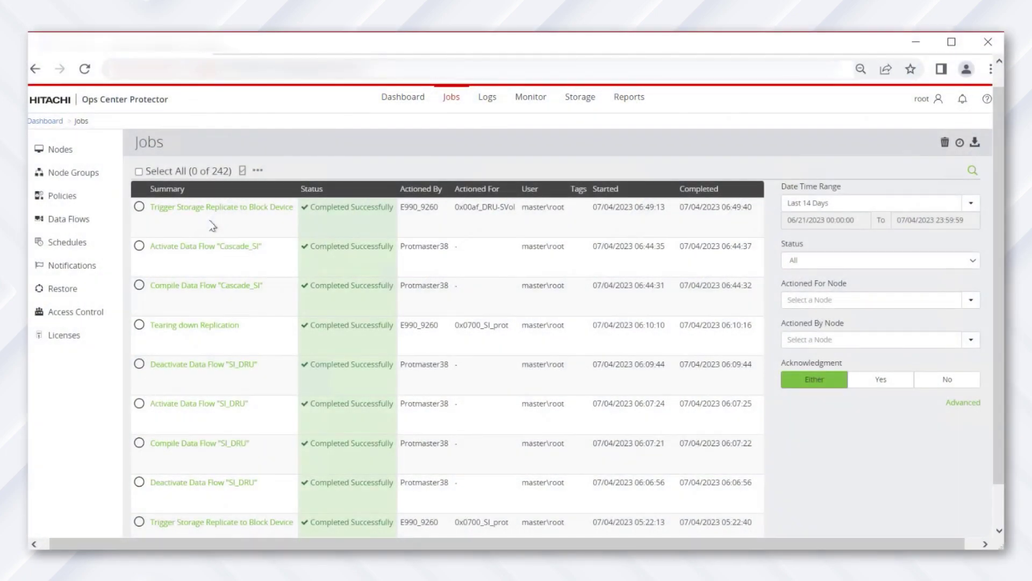
# Read secondary volume ID 0x00b0 from the Pairs of E990_9260's 06:54:45 replication, then return to Data Flows
pyautogui.click(575, 99)
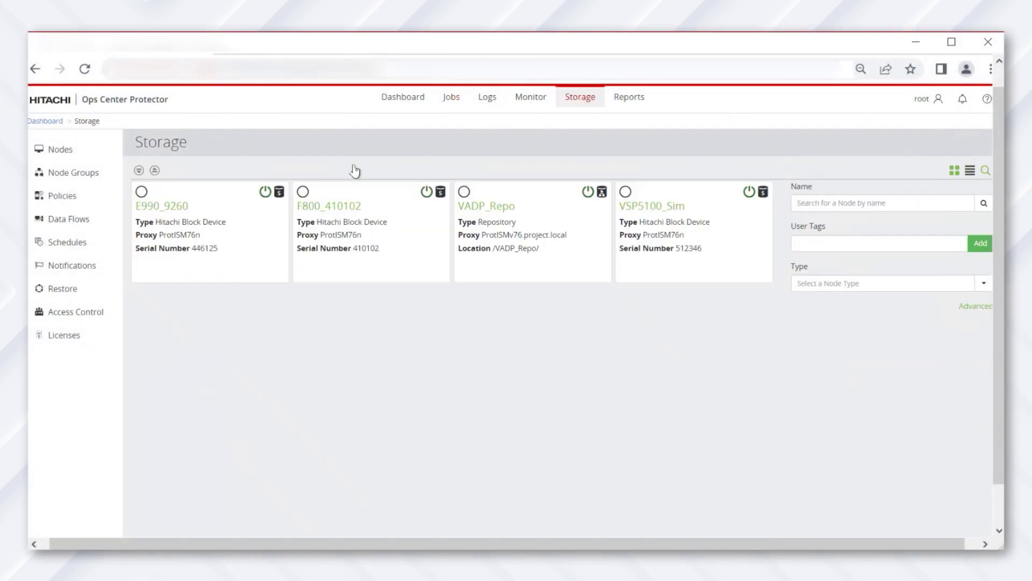
pyautogui.click(182, 205)
pyautogui.click(181, 511)
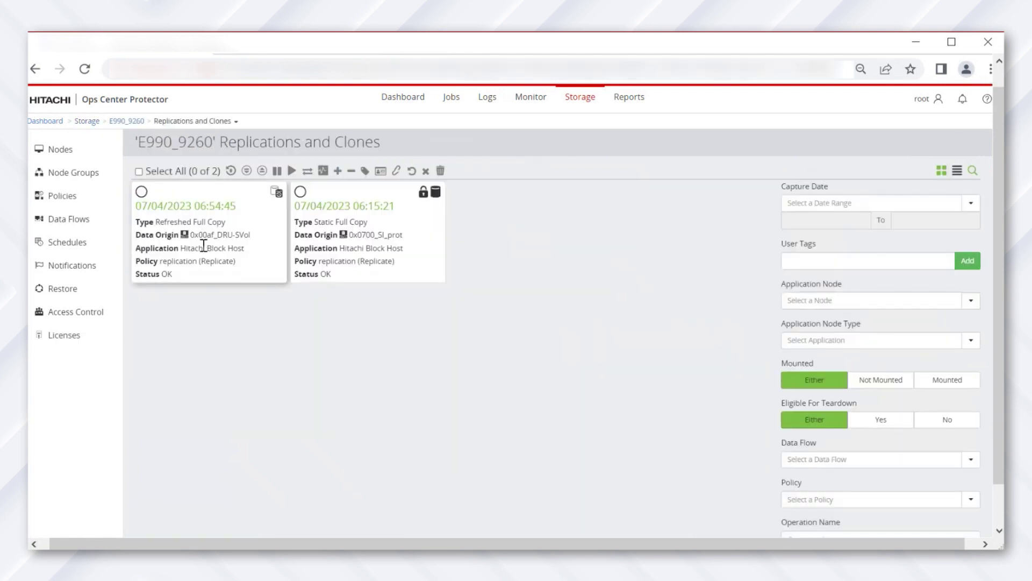
pyautogui.click(201, 207)
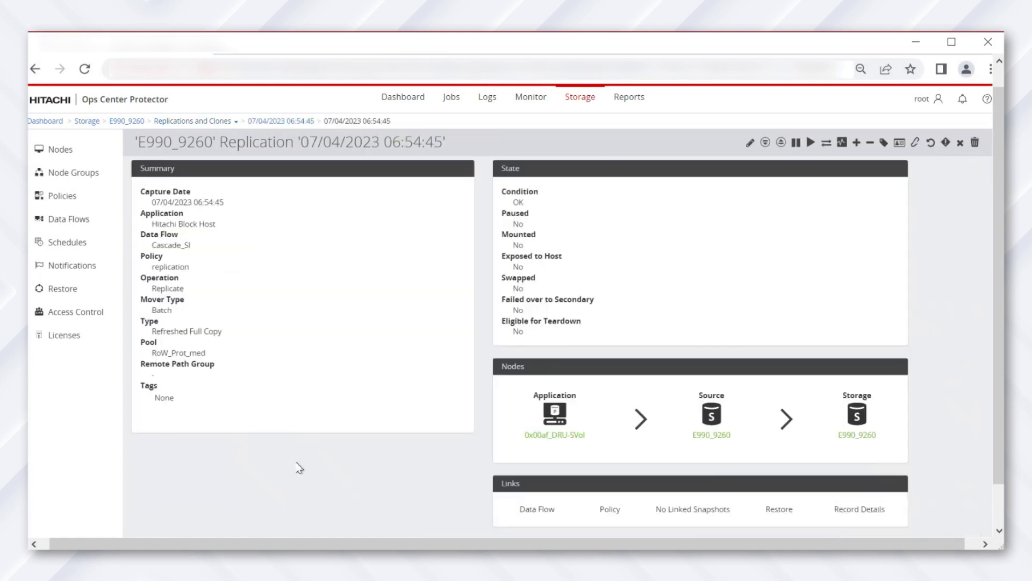
pyautogui.scroll(-2, 299, 468)
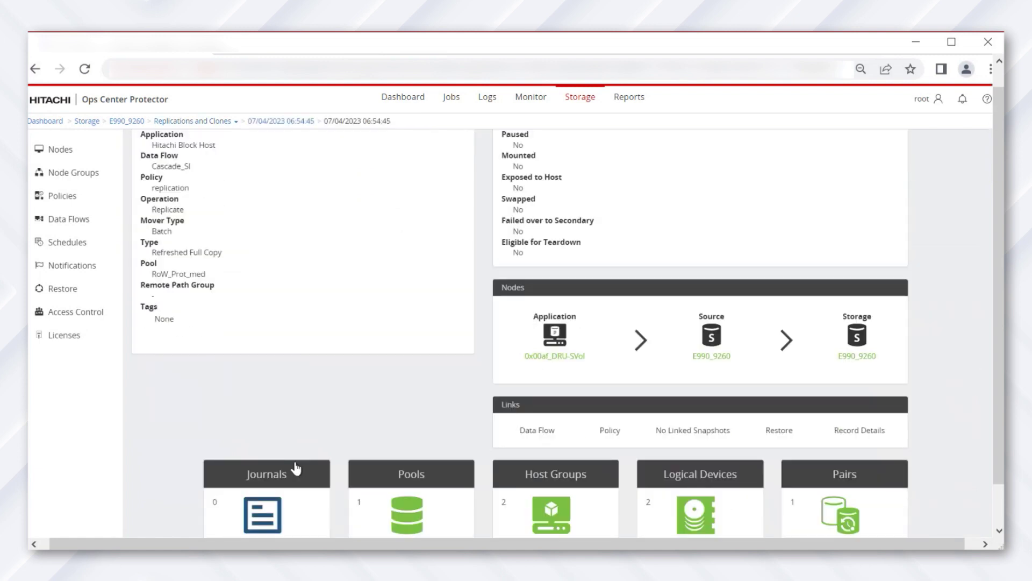
pyautogui.click(841, 513)
pyautogui.doubleClick(411, 209)
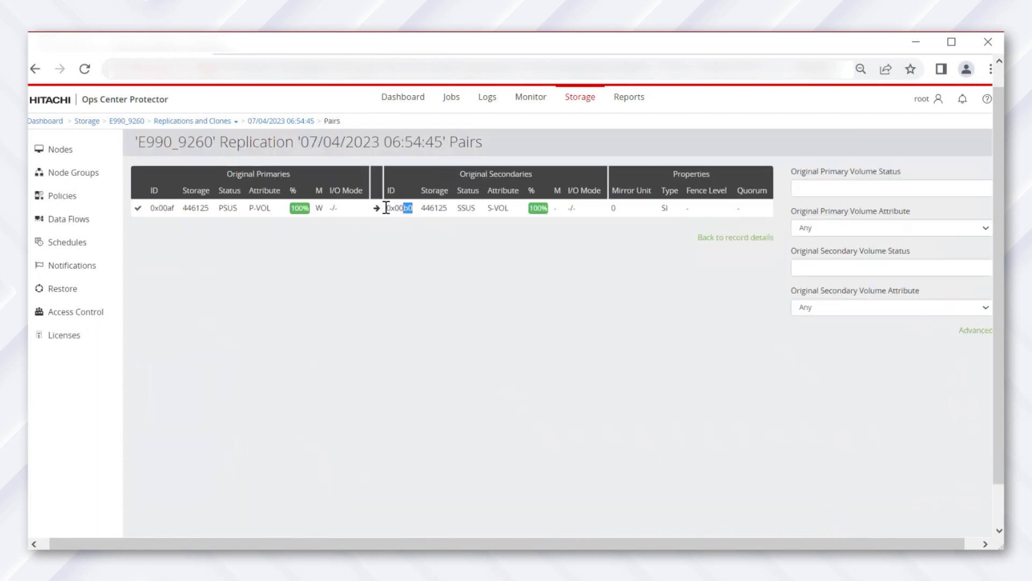
pyautogui.click(86, 220)
# Deactivate the Cascade_SI data flow
pyautogui.click(303, 191)
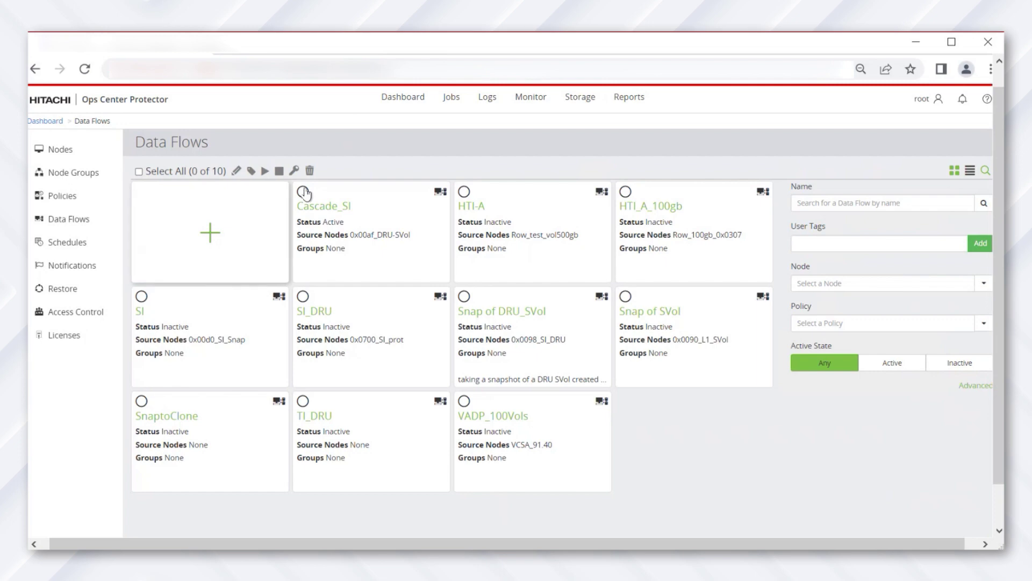
pyautogui.click(279, 171)
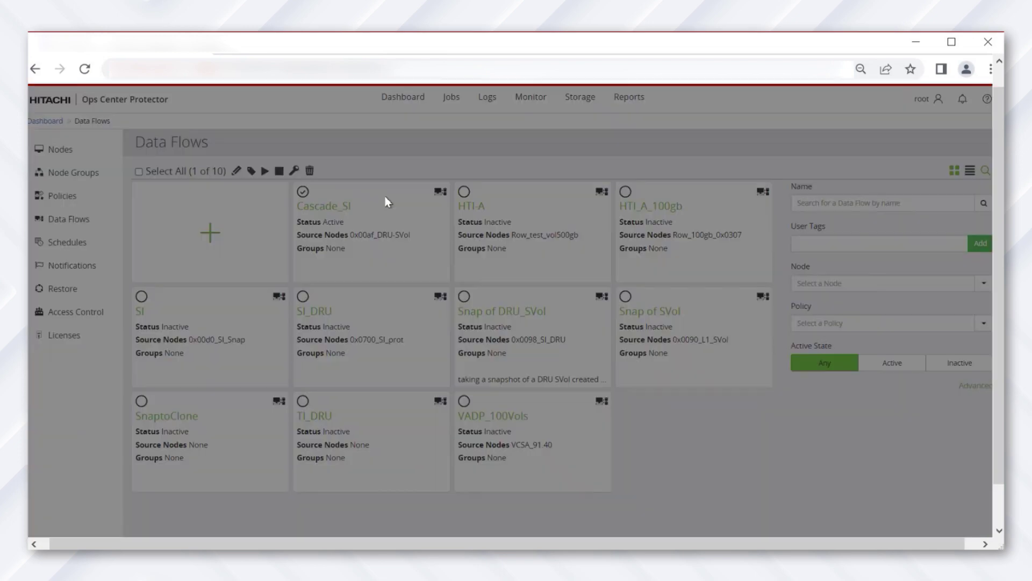
pyautogui.click(662, 257)
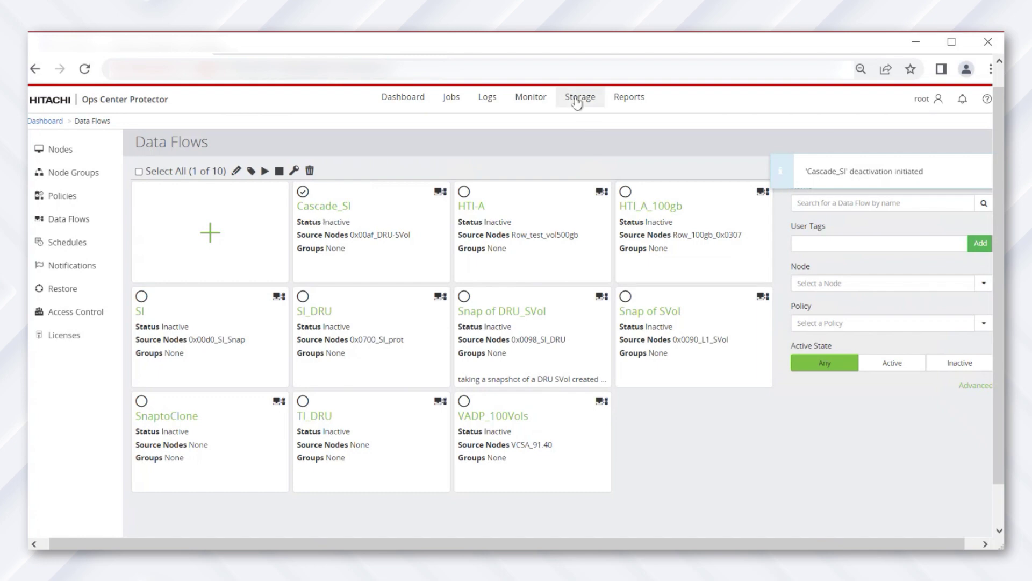
# Pause the 07/04/2023 06:54:45 replication on E990_9260
pyautogui.click(580, 98)
pyautogui.click(175, 207)
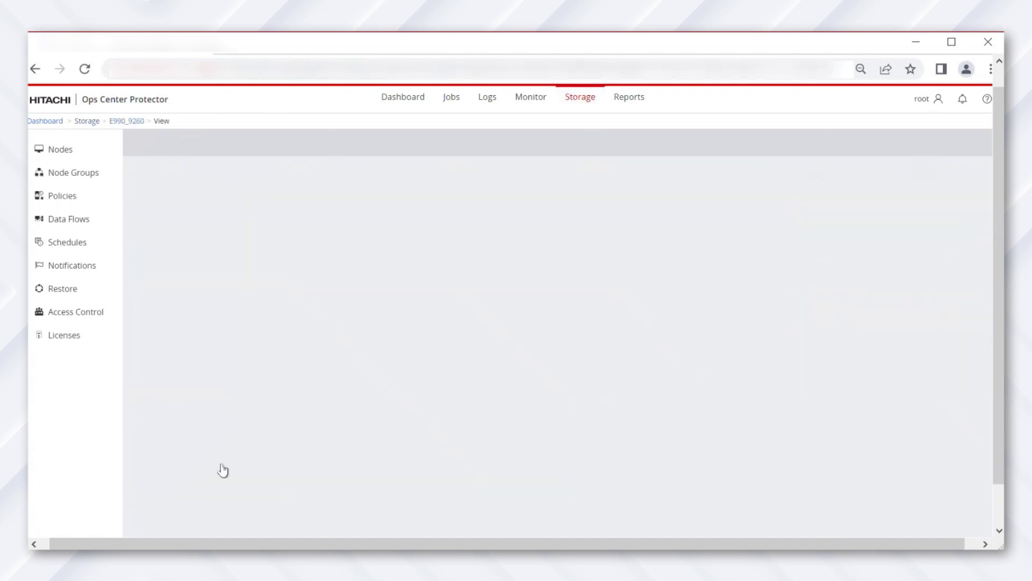
pyautogui.click(210, 521)
pyautogui.click(142, 192)
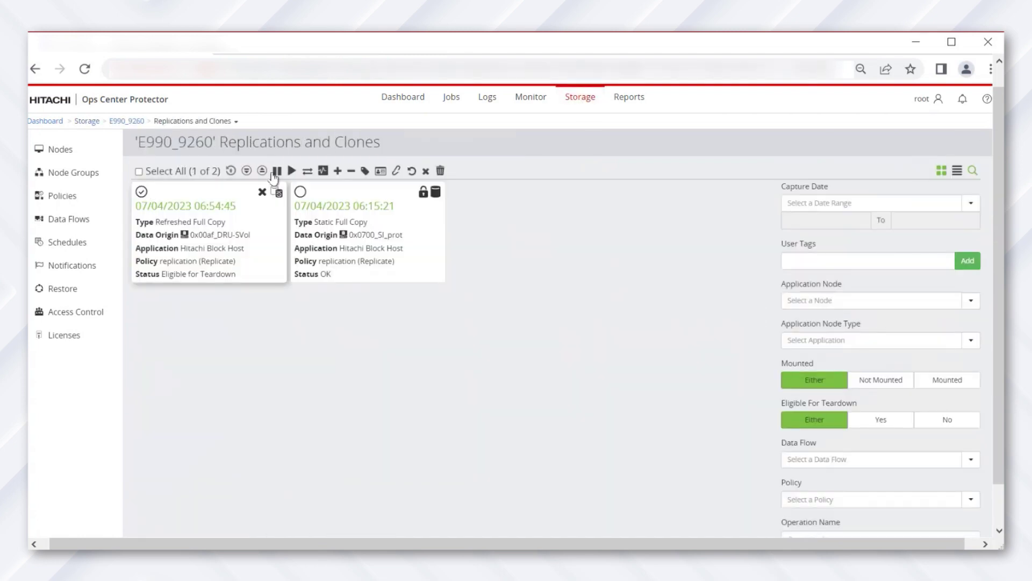
pyautogui.click(277, 171)
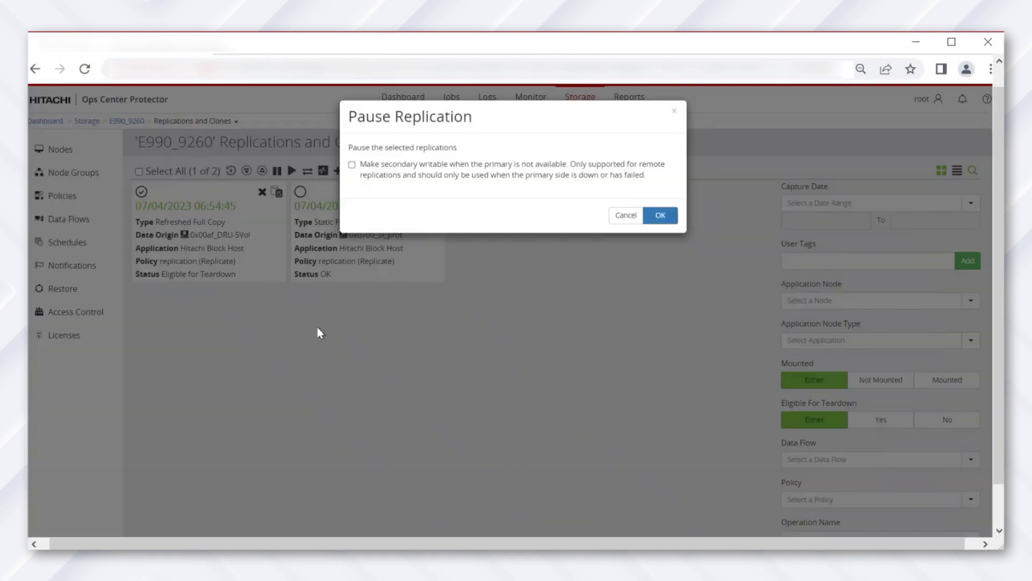
pyautogui.click(661, 218)
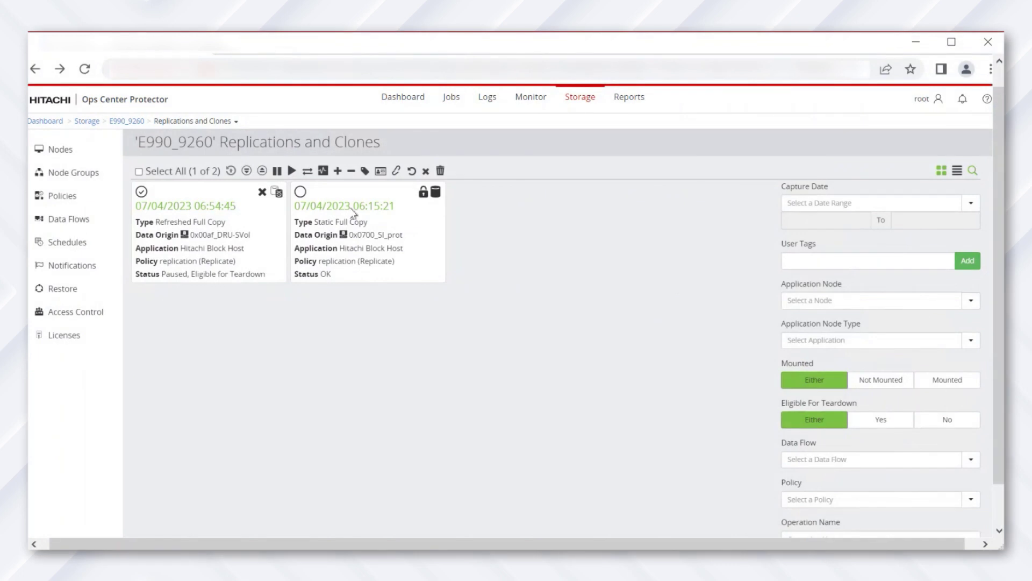
# SAN-mount the paused 06:54:45 copy to host group HOST9097 (CL6-B-1), keeping Mount original
pyautogui.click(247, 171)
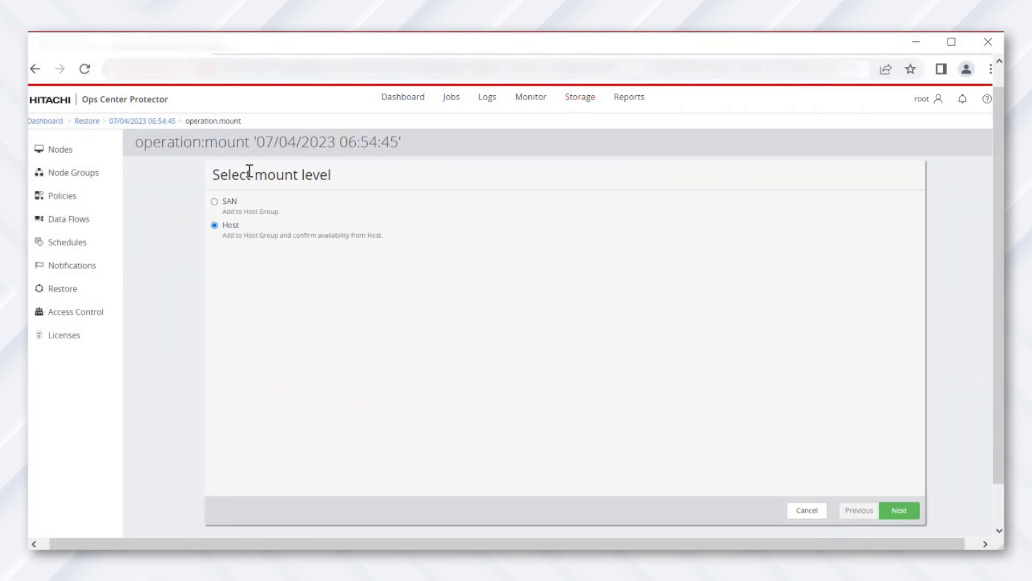
pyautogui.click(231, 203)
pyautogui.click(894, 508)
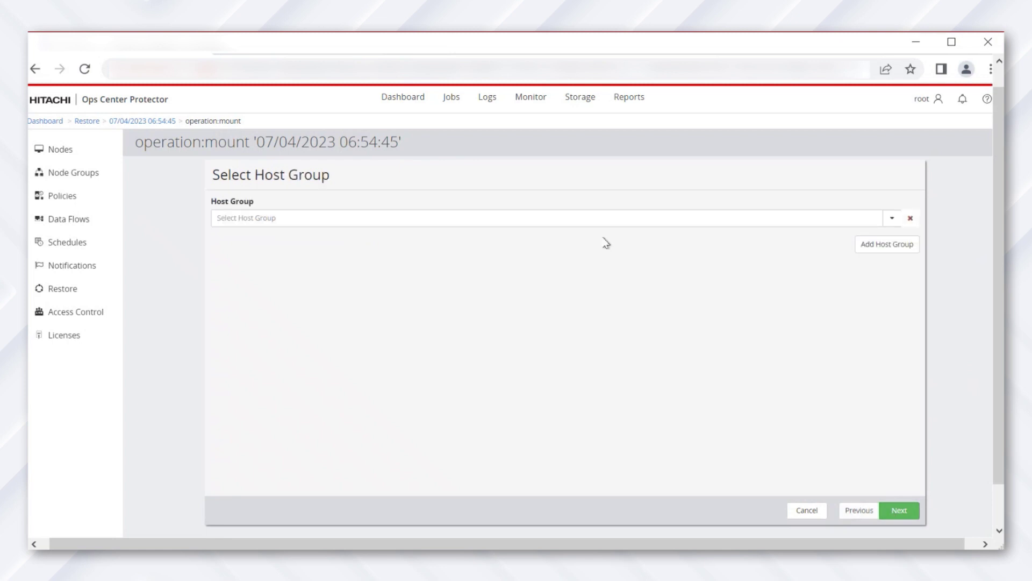
pyautogui.click(590, 219)
pyautogui.write('9097')
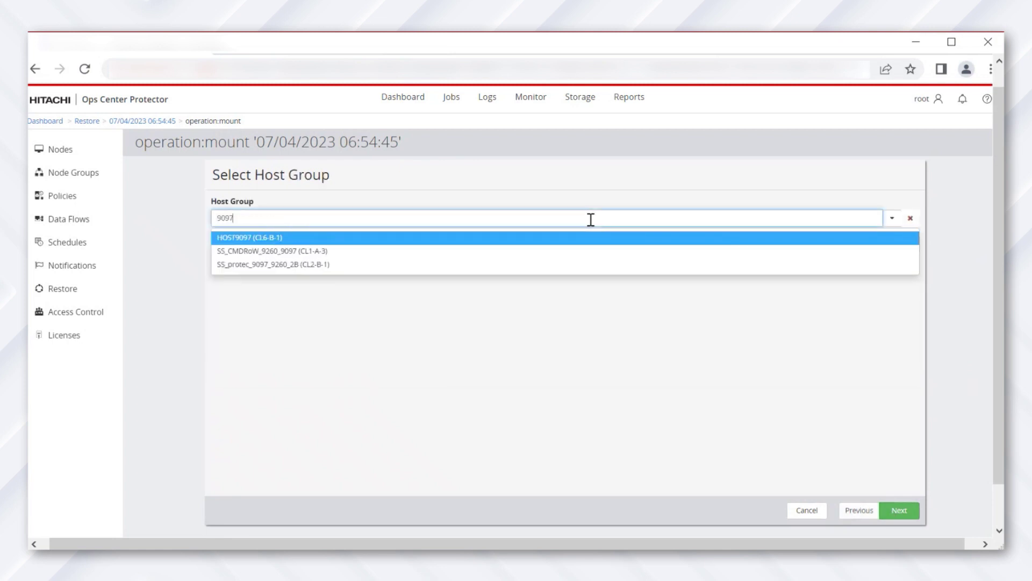
pyautogui.click(559, 250)
pyautogui.click(898, 511)
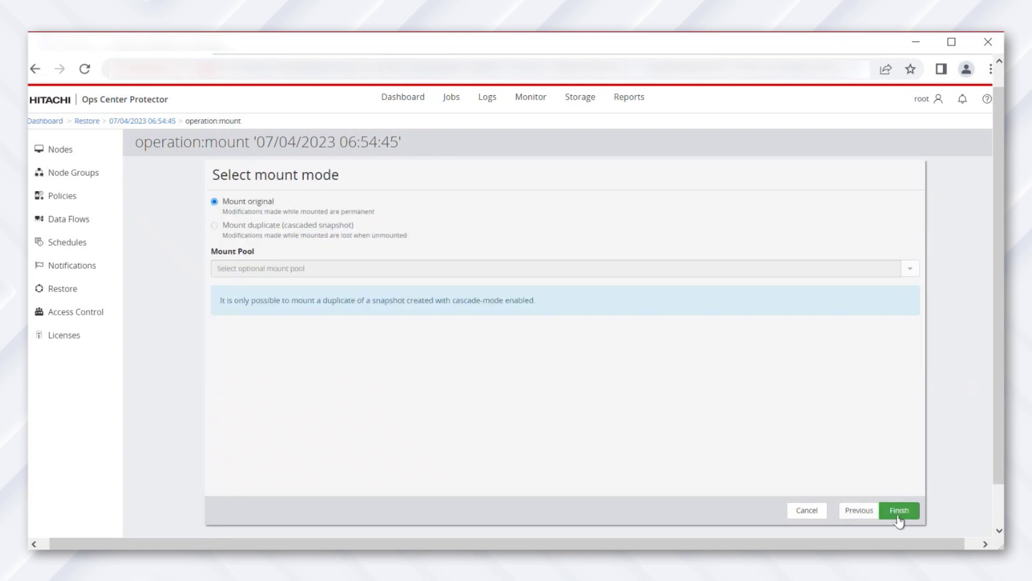
pyautogui.click(899, 513)
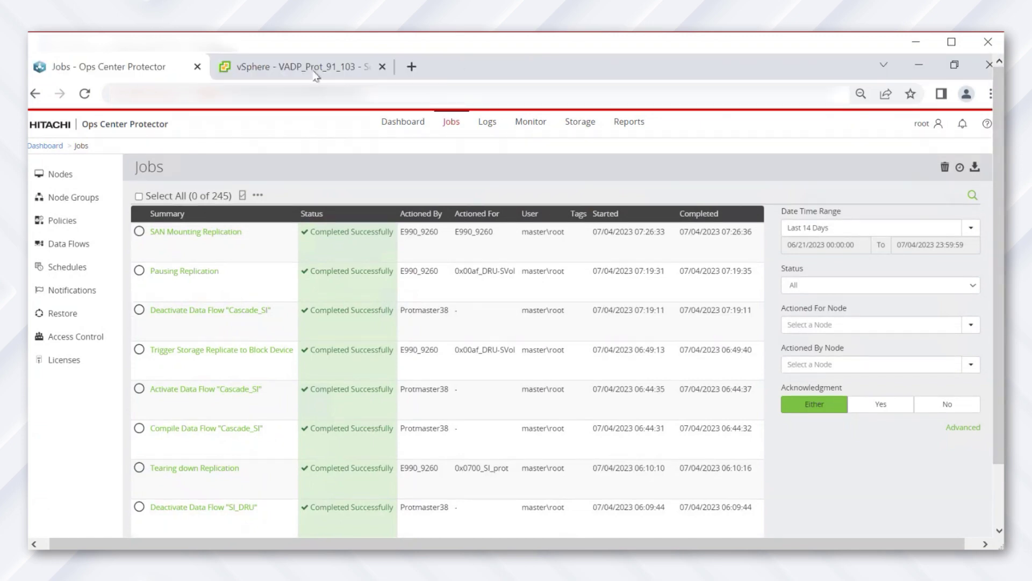
# Rescan vmhba3 so the 128 GB LUN 254 disk is listed, then show VADP_Prot_91_103's summary
pyautogui.click(317, 76)
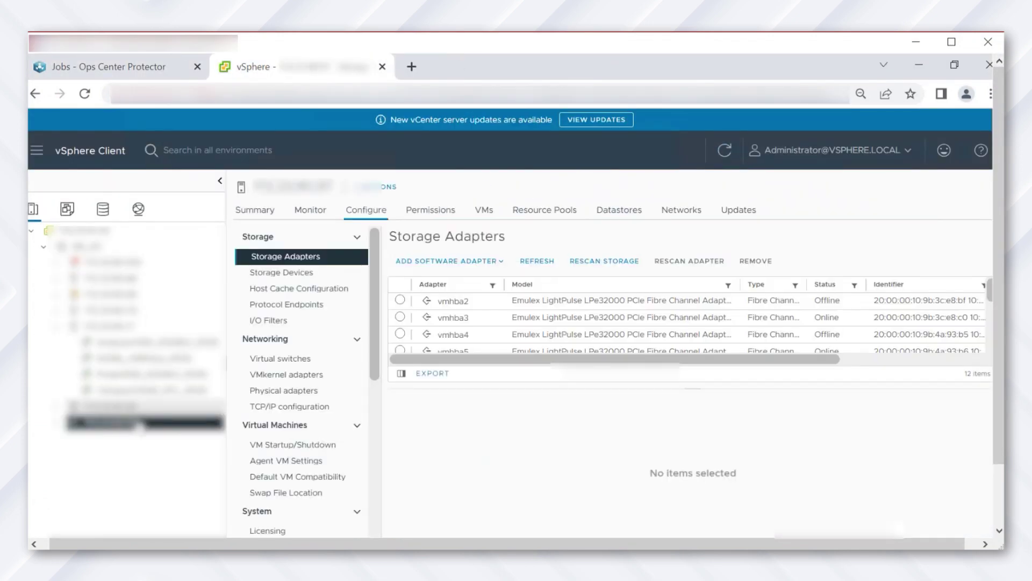
pyautogui.click(400, 316)
pyautogui.click(584, 264)
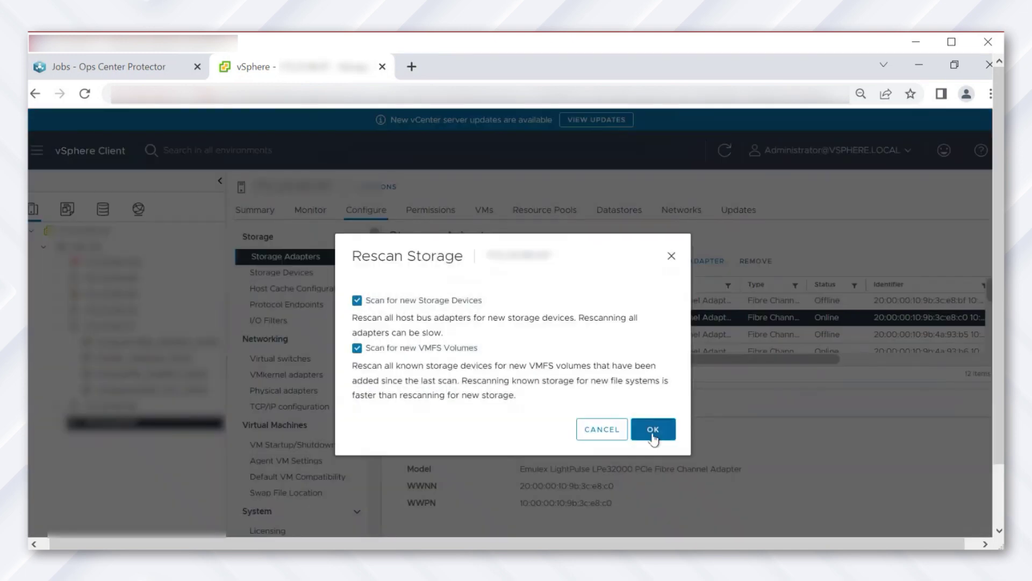
pyautogui.click(654, 433)
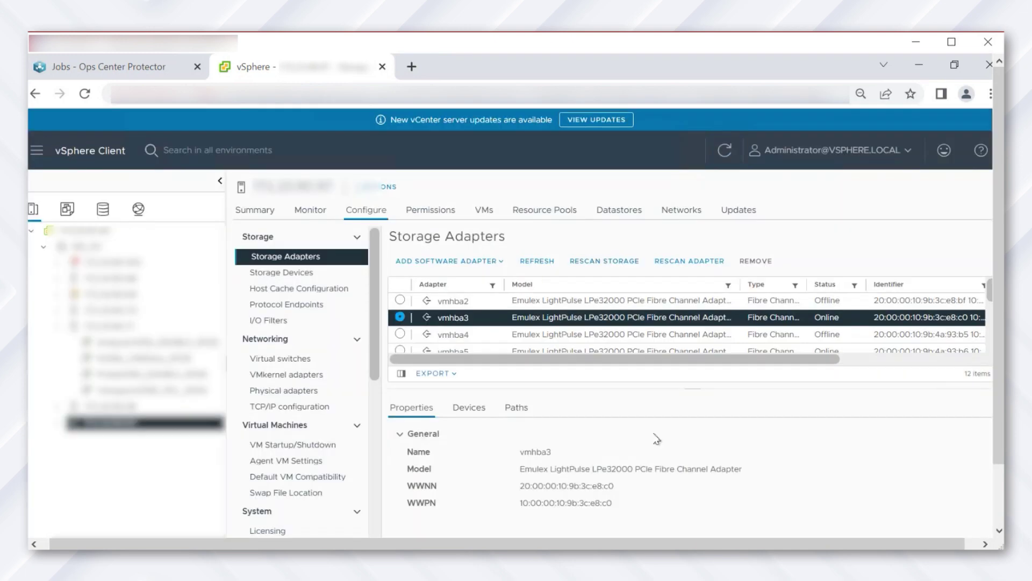
pyautogui.click(469, 408)
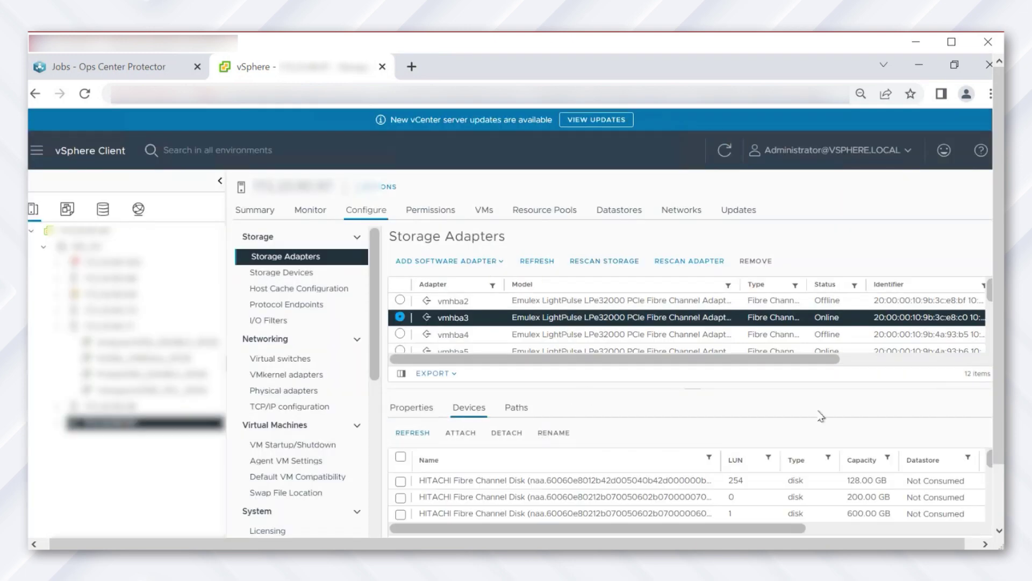
pyautogui.moveTo(722, 461); pyautogui.dragTo(734, 461)
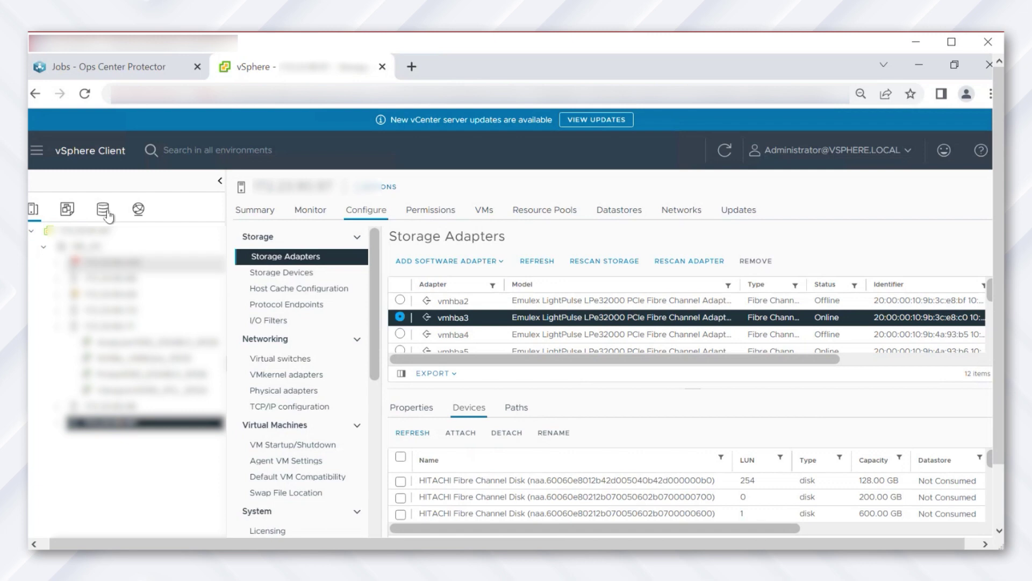
pyautogui.click(66, 208)
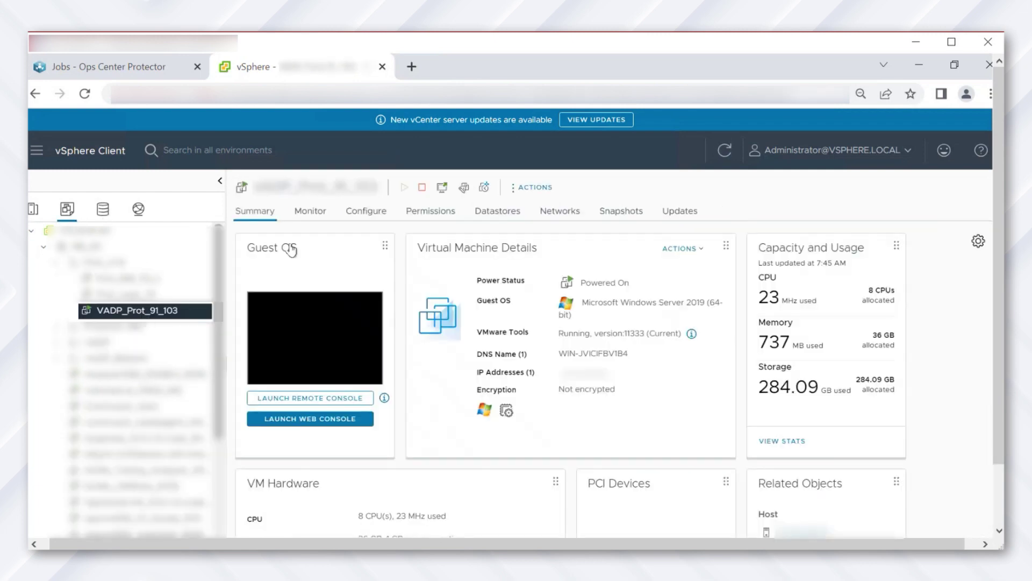
# Add an RDM disk from LUN 254 (128.00 GB) to VADP_Prot_91_103 and save the settings
pyautogui.click(464, 187)
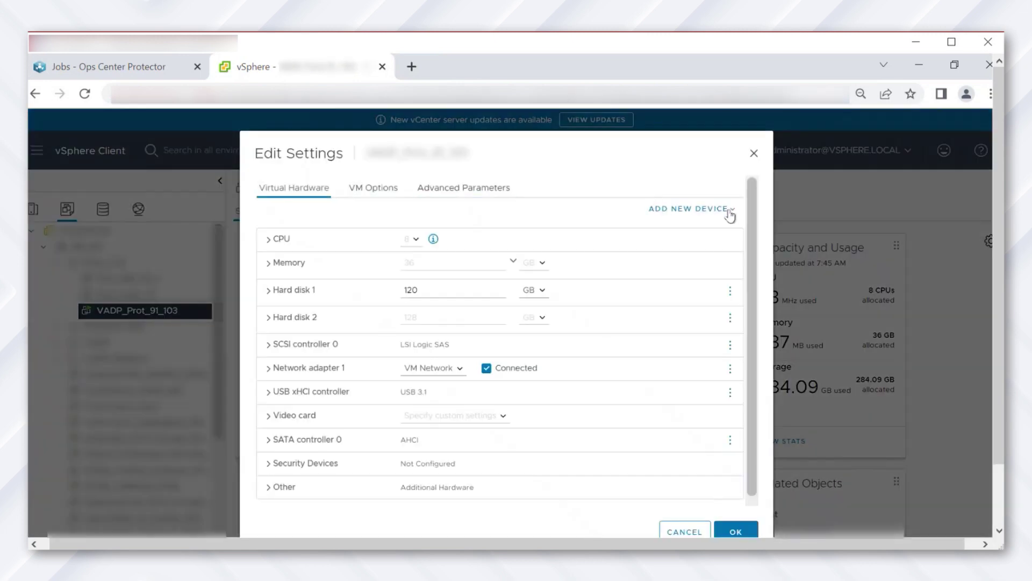
pyautogui.click(726, 210)
pyautogui.click(681, 288)
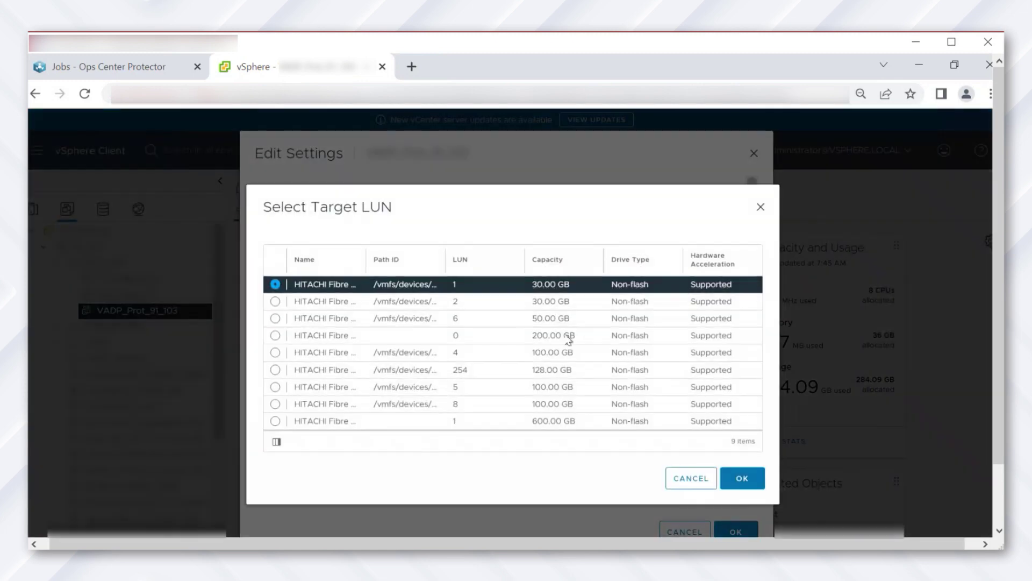
pyautogui.click(487, 369)
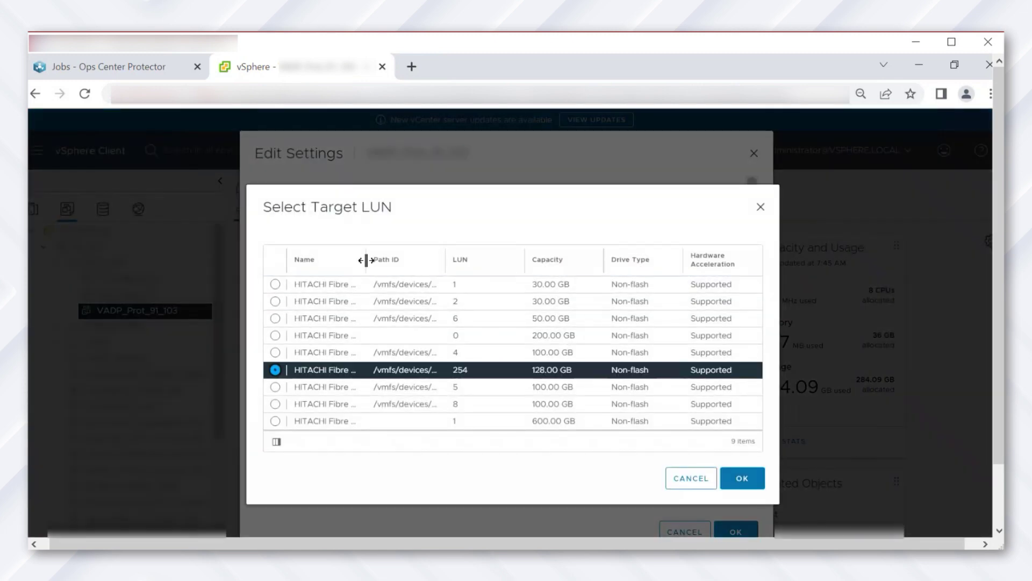
pyautogui.moveTo(367, 260); pyautogui.dragTo(626, 260)
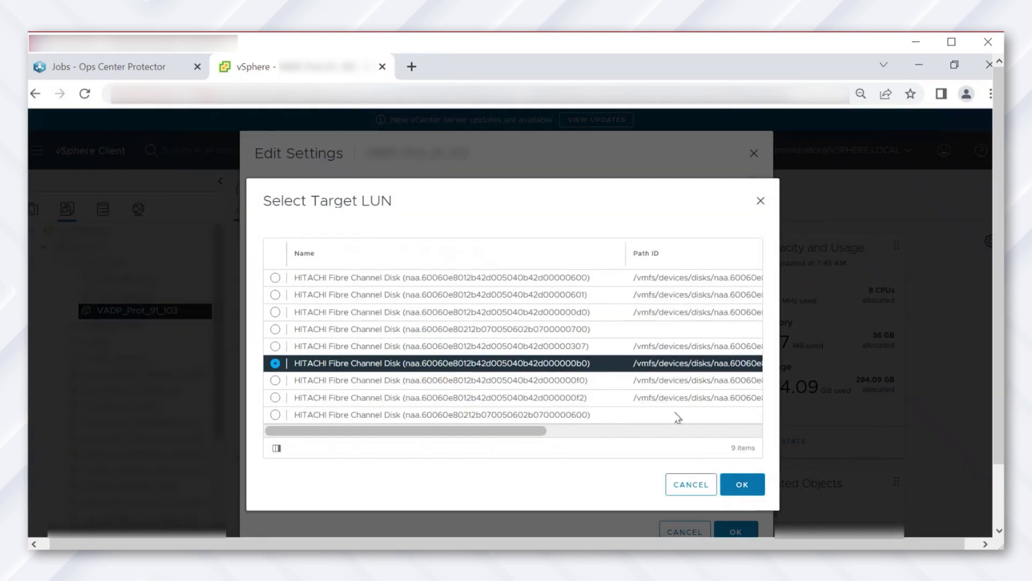
pyautogui.click(734, 487)
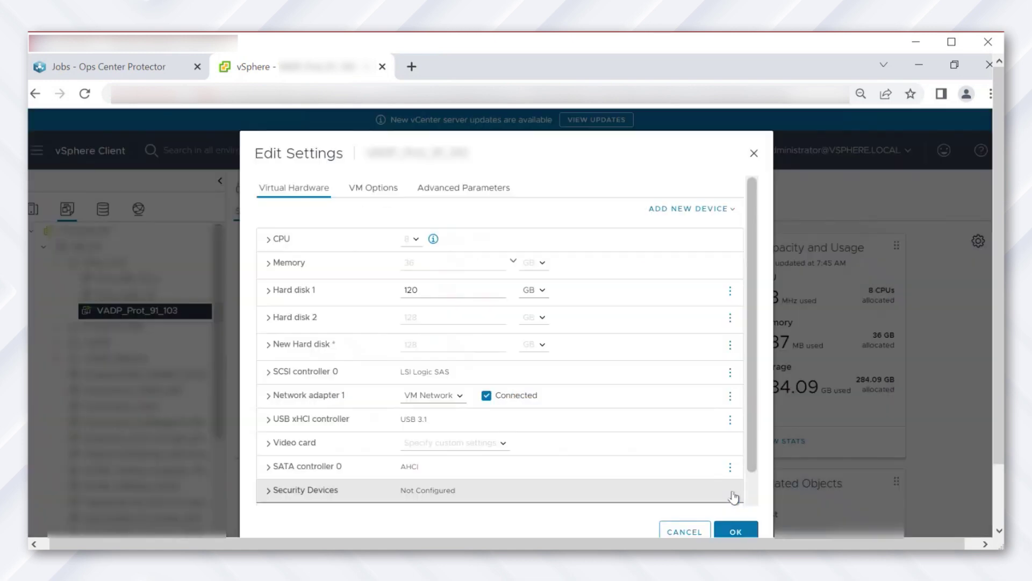
pyautogui.click(735, 531)
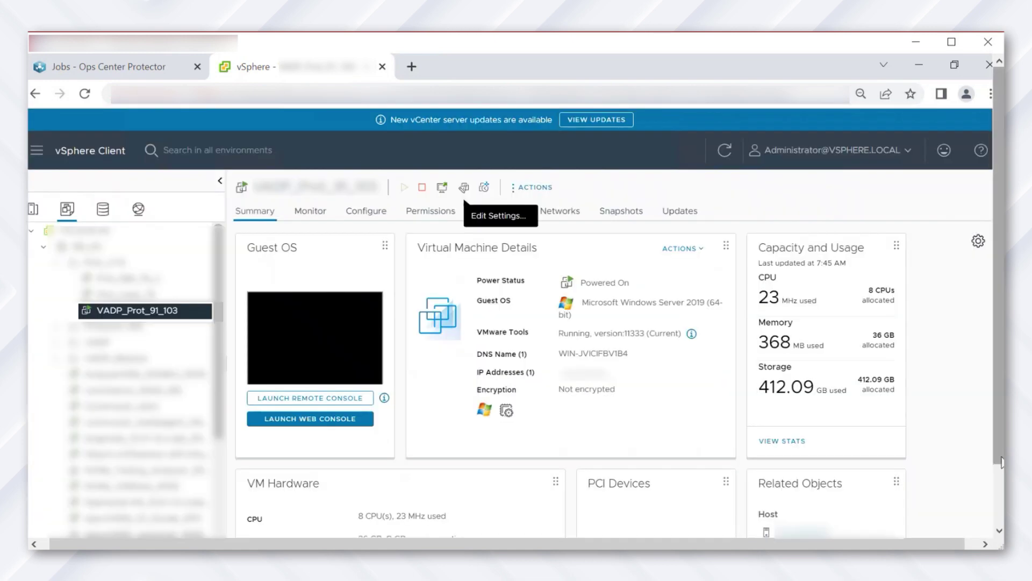
pyautogui.scroll(-3, 1002, 461)
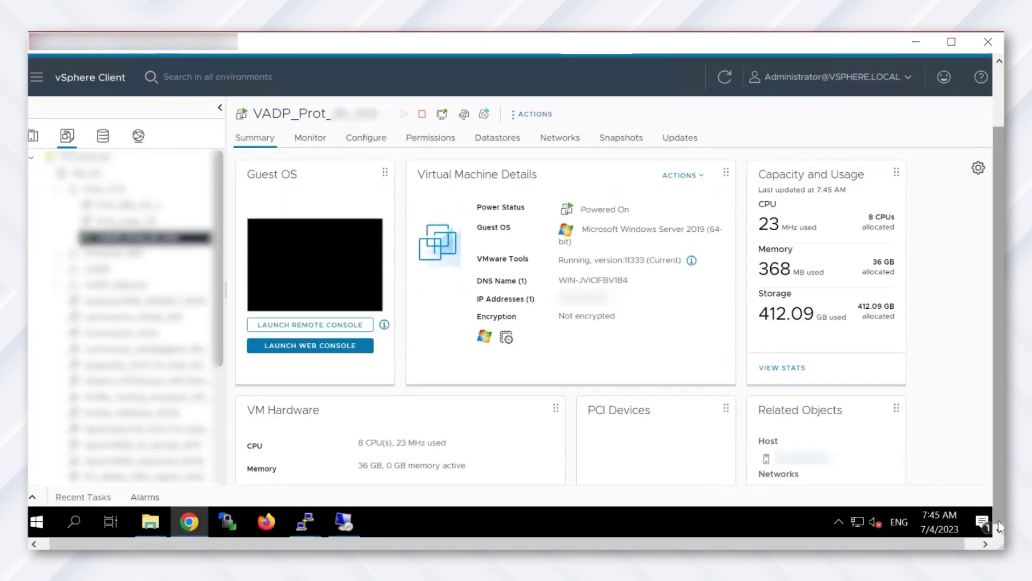
# In the Remote Desktop session's Disk Management, bring the offline Disk 2 online
pyautogui.click(345, 523)
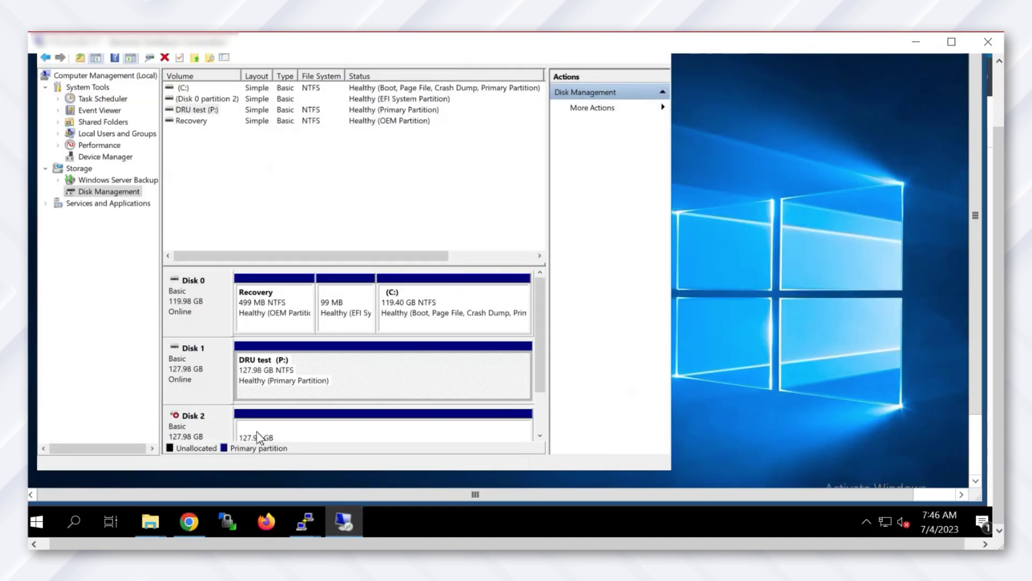
pyautogui.scroll(-1, 260, 430)
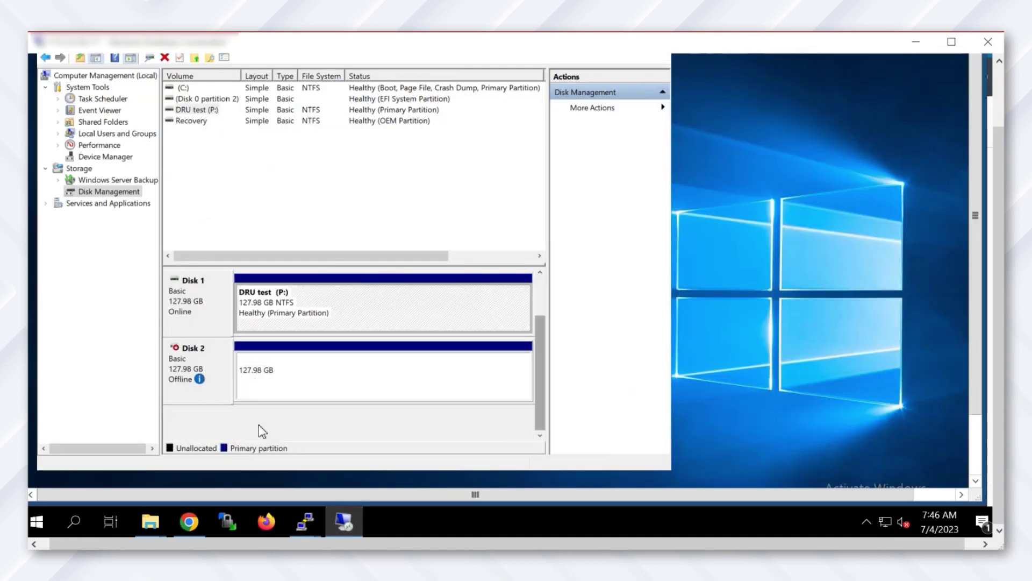
pyautogui.click(250, 372)
pyautogui.rightClick(214, 360)
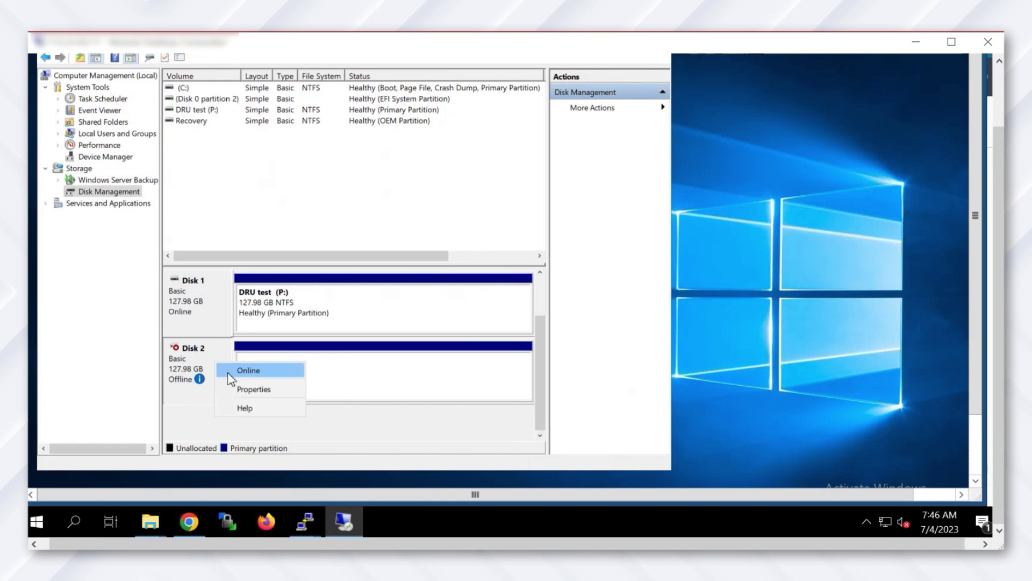
pyautogui.click(252, 369)
# Explore the DRU test (D:) volume and open its time check file
pyautogui.rightClick(269, 381)
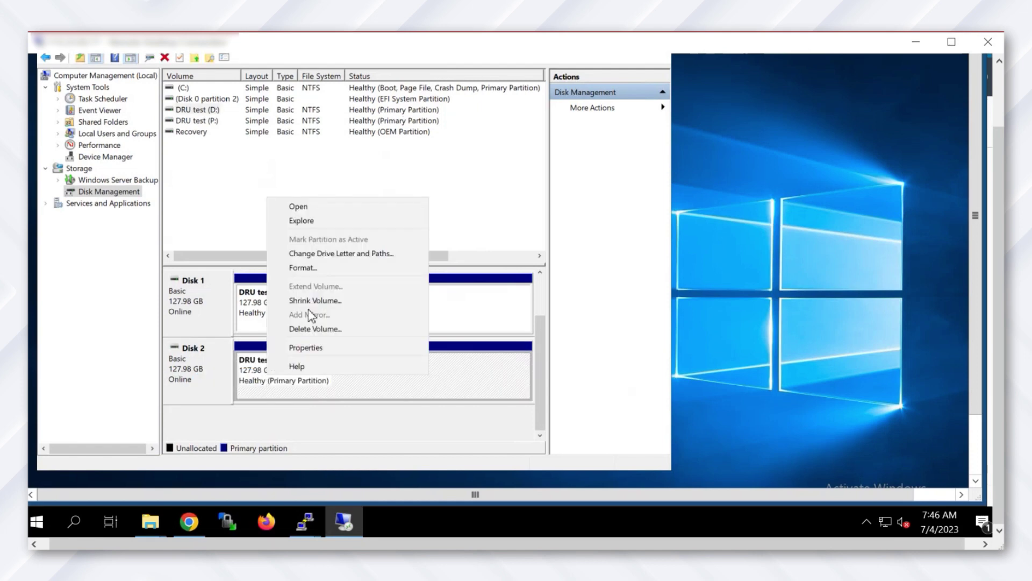
pyautogui.click(296, 223)
pyautogui.doubleClick(407, 215)
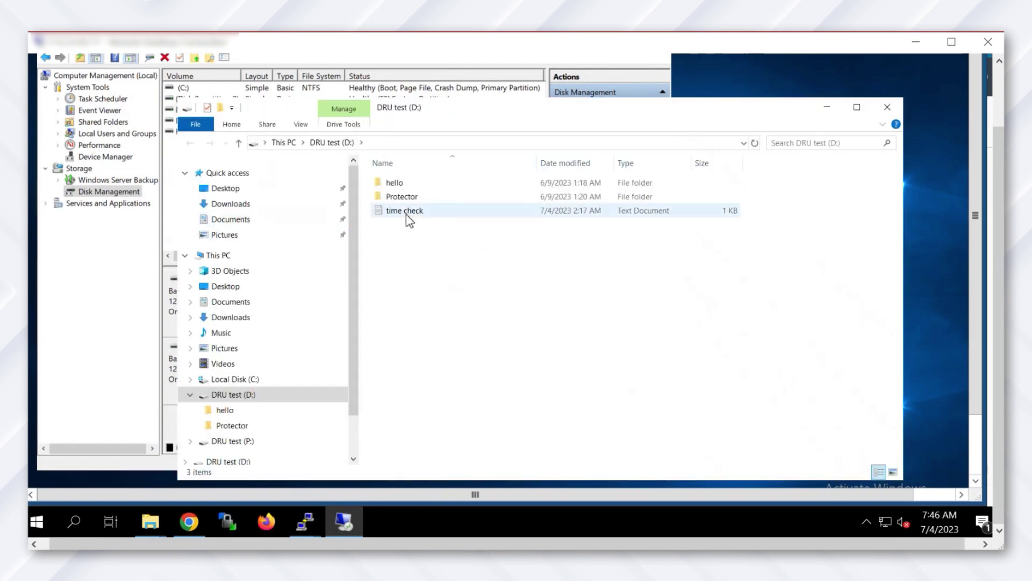